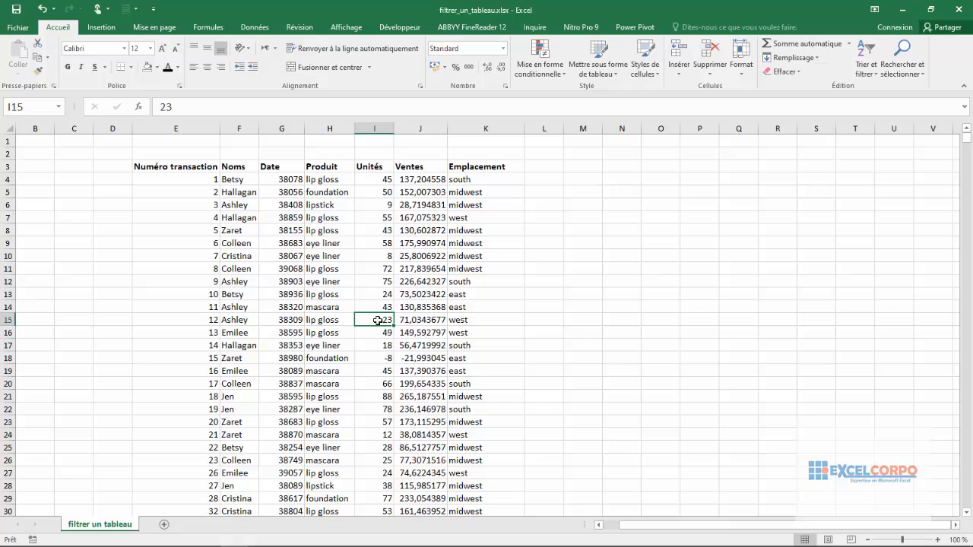
Step: Widen the Noms and Date columns of the transaction data slightly
{"action": "left_click", "coordinate": [188, 132]}
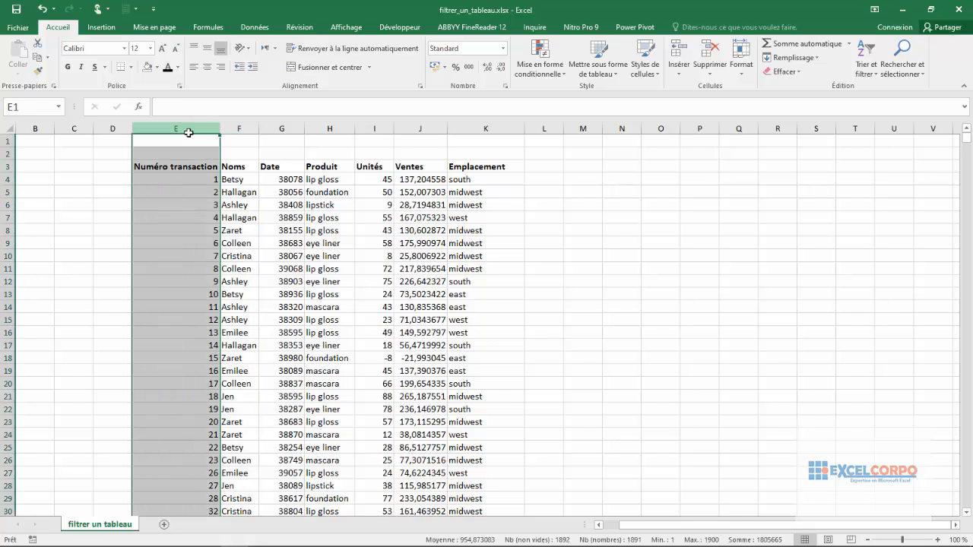
{"action": "left_click", "coordinate": [247, 126]}
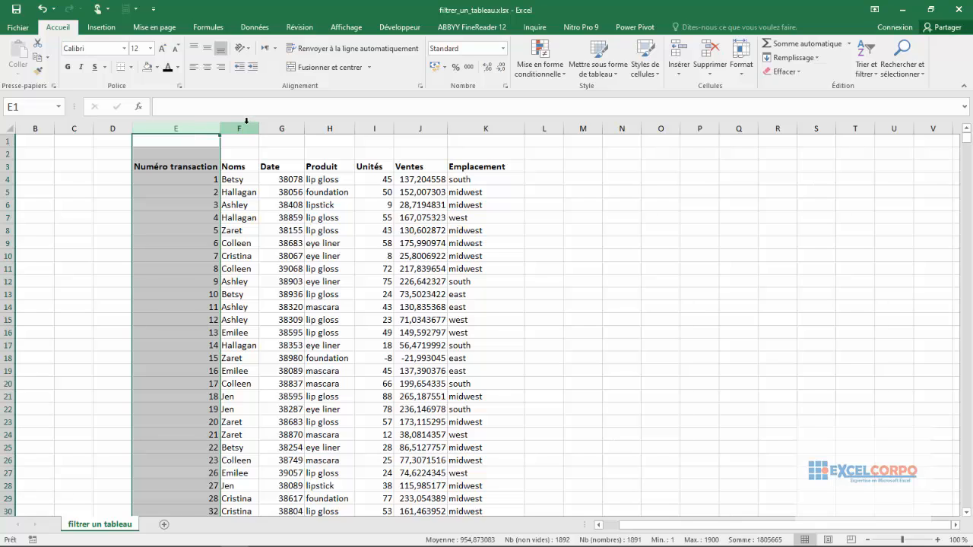
{"action": "left_click_drag", "start_coordinate": [258, 128], "coordinate": [272, 127]}
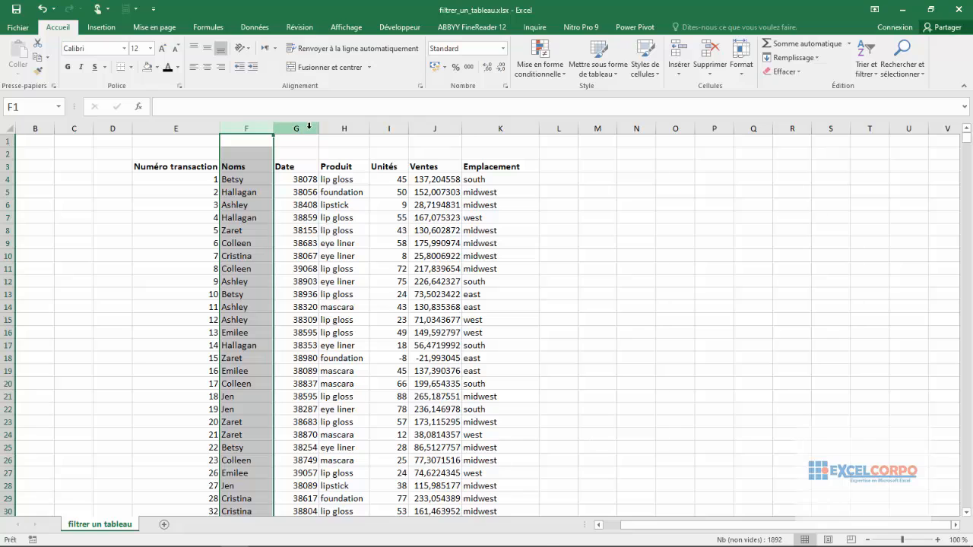
{"action": "left_click", "coordinate": [308, 128]}
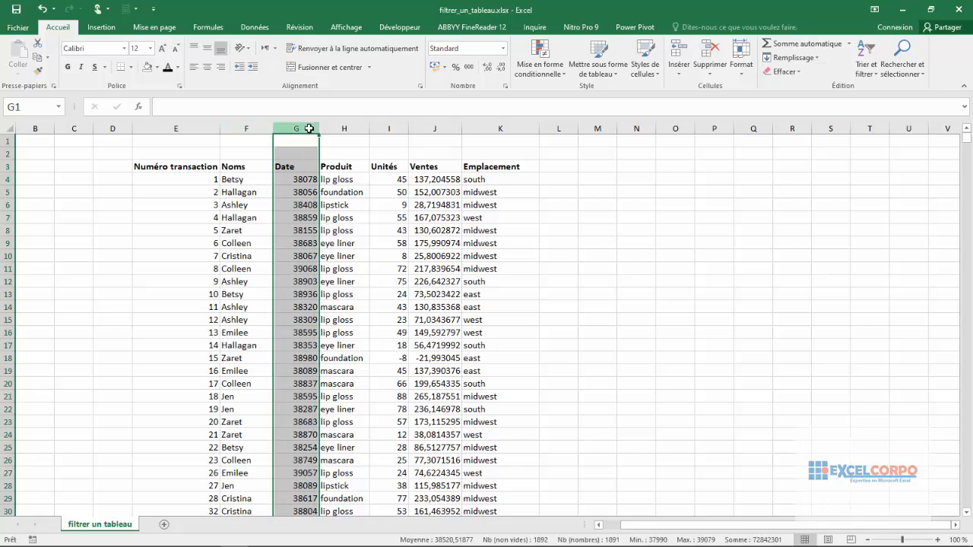
{"action": "left_click_drag", "start_coordinate": [319, 129], "coordinate": [340, 130]}
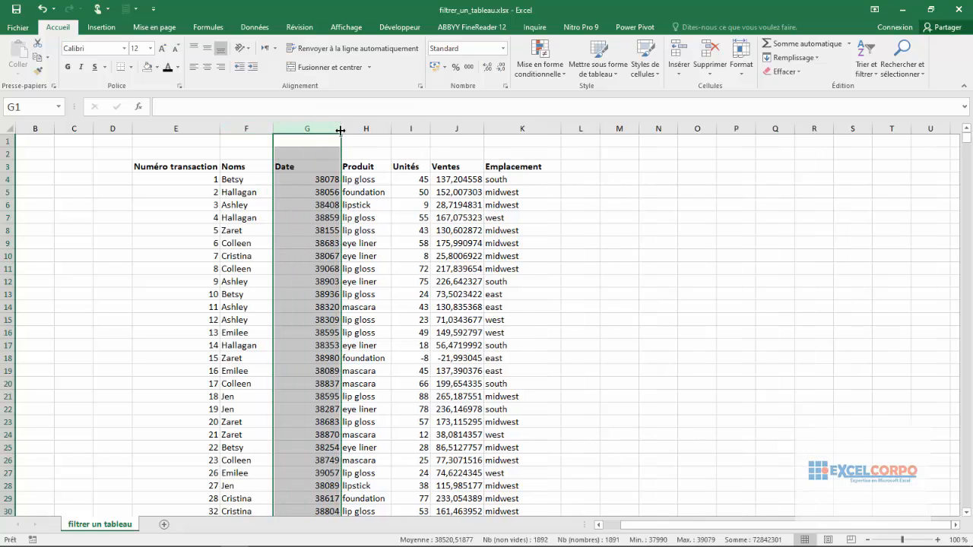
{"action": "left_click", "coordinate": [323, 179]}
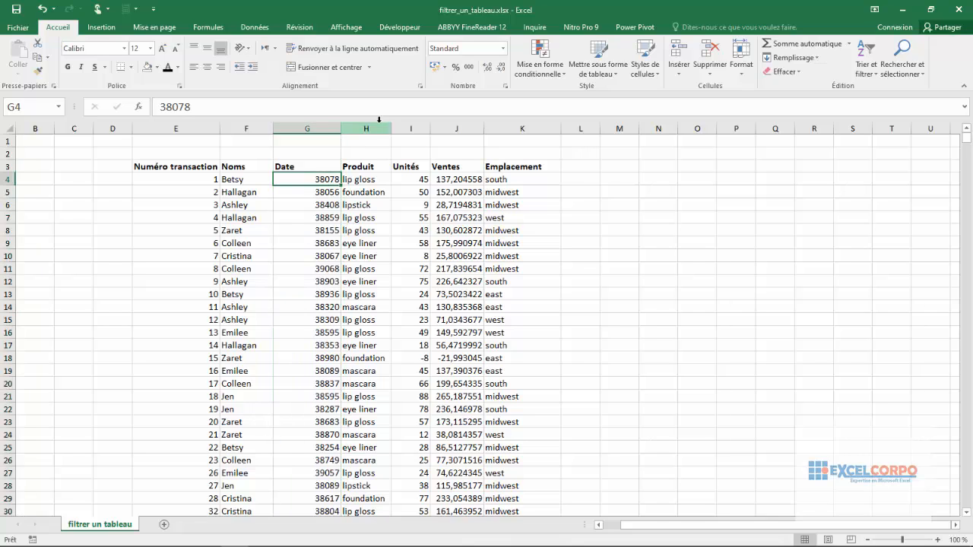
Step: Examine the Produit, Unités, Ventes and Emplacement columns and sample entries in the transaction data
{"action": "left_click", "coordinate": [379, 122]}
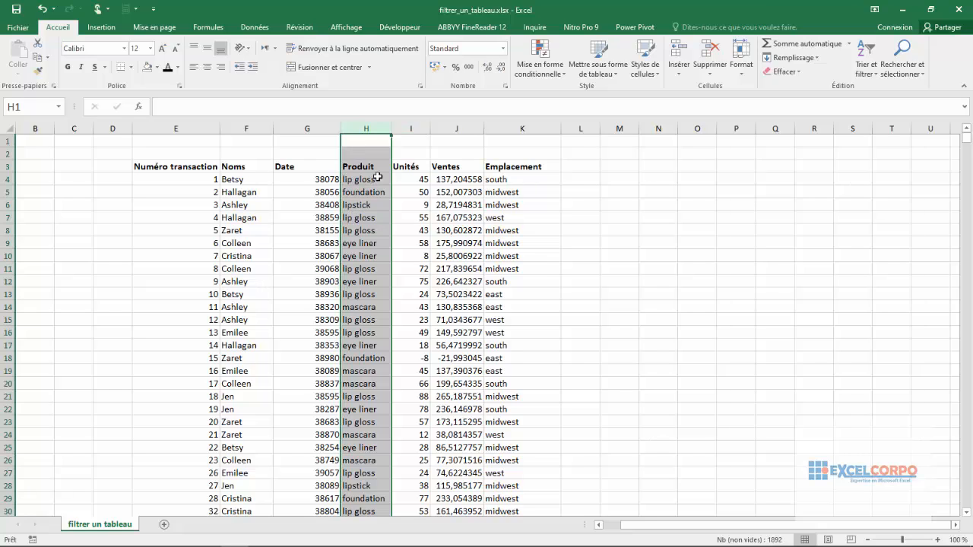
{"action": "left_click", "coordinate": [418, 127]}
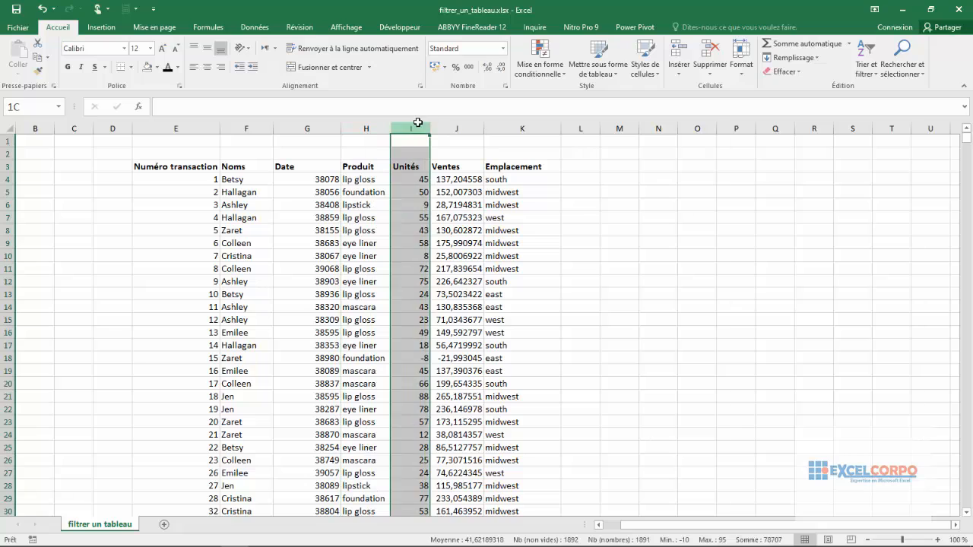
{"action": "left_click", "coordinate": [363, 190]}
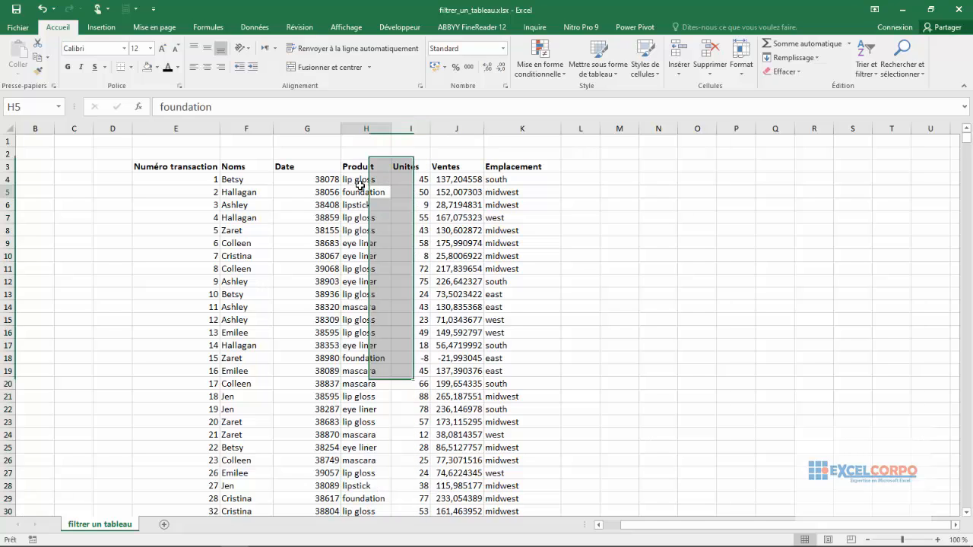
{"action": "left_click", "coordinate": [420, 126]}
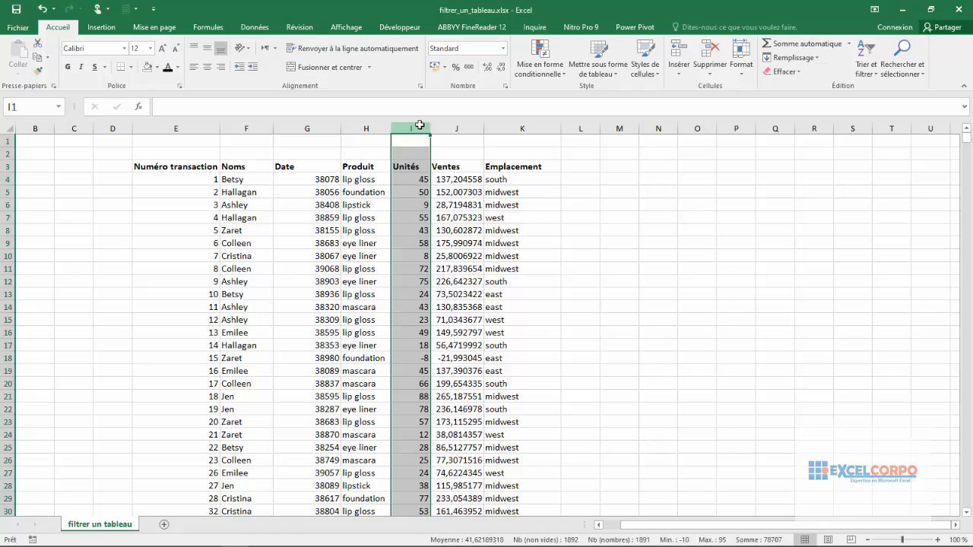
{"action": "left_click", "coordinate": [465, 128]}
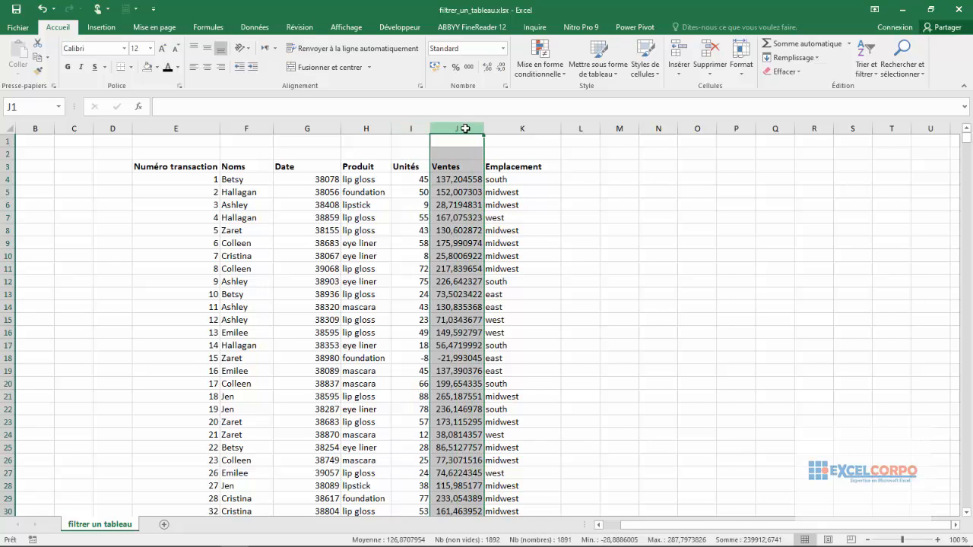
{"action": "left_click", "coordinate": [519, 128]}
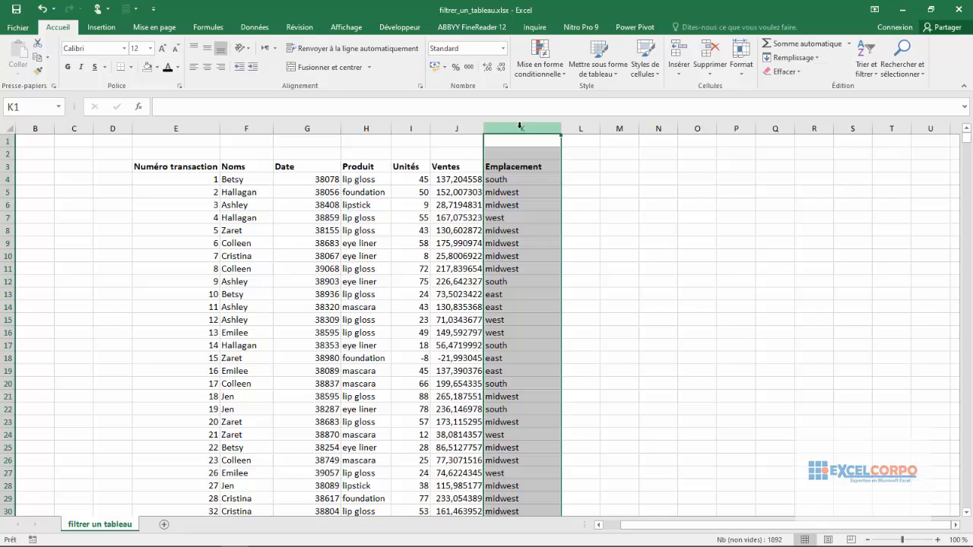
{"action": "left_click", "coordinate": [397, 228]}
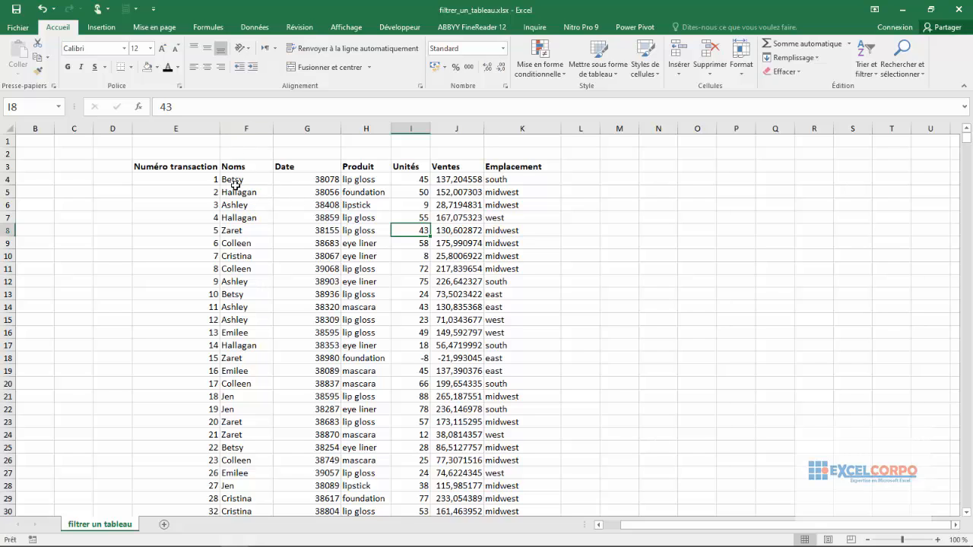
{"action": "left_click", "coordinate": [245, 190]}
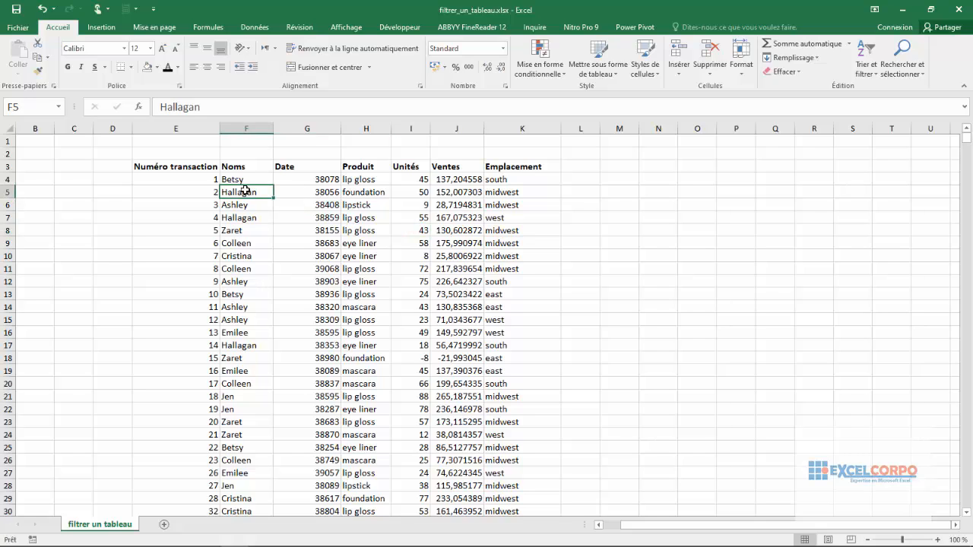
{"action": "left_click", "coordinate": [364, 204]}
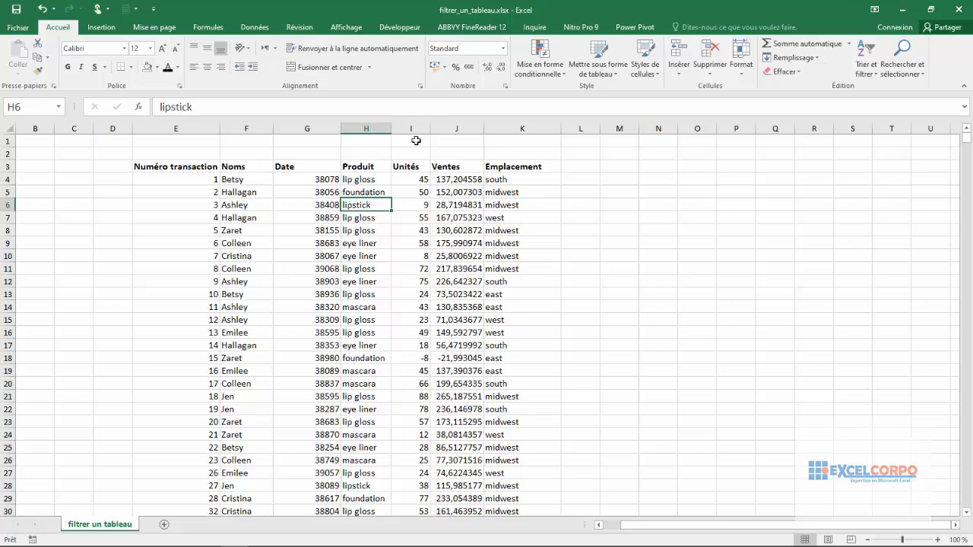
{"action": "left_click", "coordinate": [366, 127]}
{"action": "left_click", "coordinate": [362, 208]}
{"action": "left_click", "coordinate": [514, 125]}
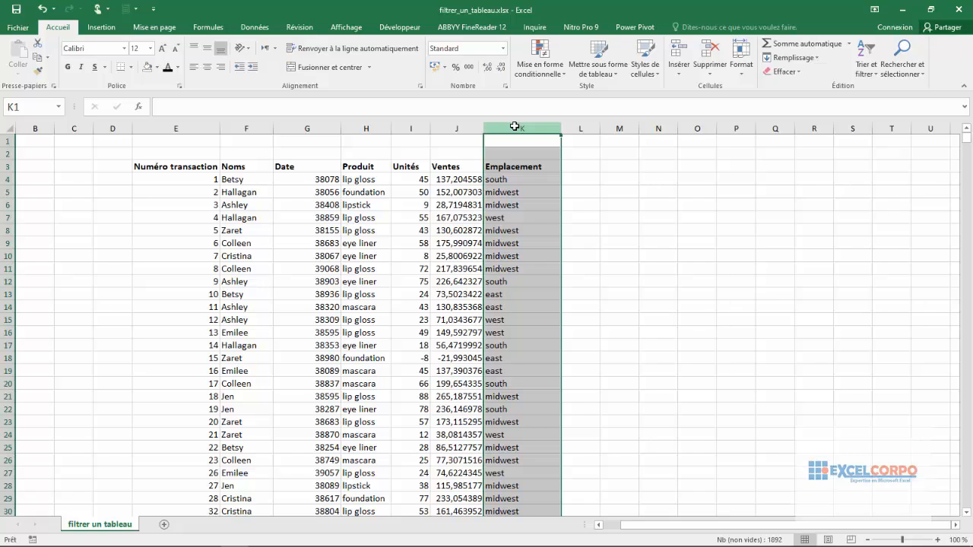
{"action": "left_click", "coordinate": [499, 302]}
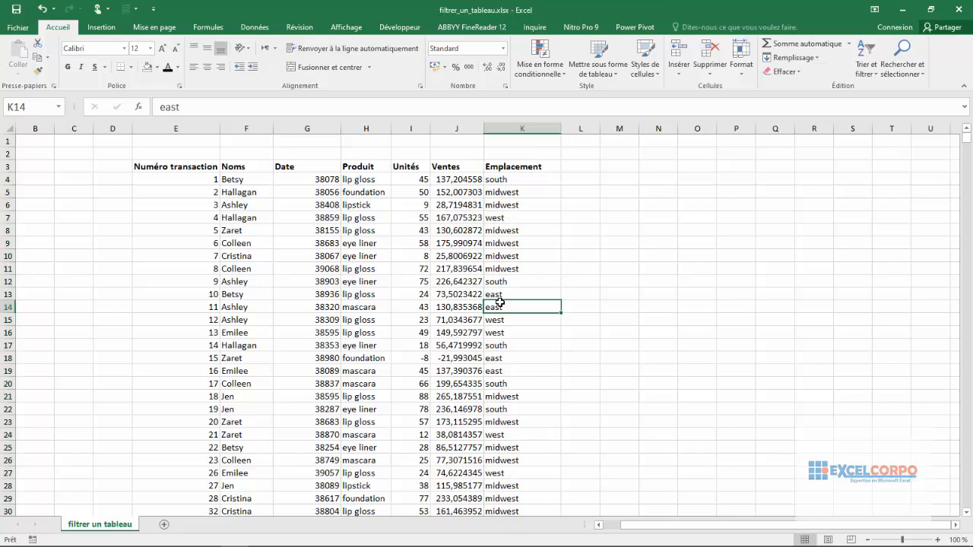
{"action": "left_click", "coordinate": [424, 278]}
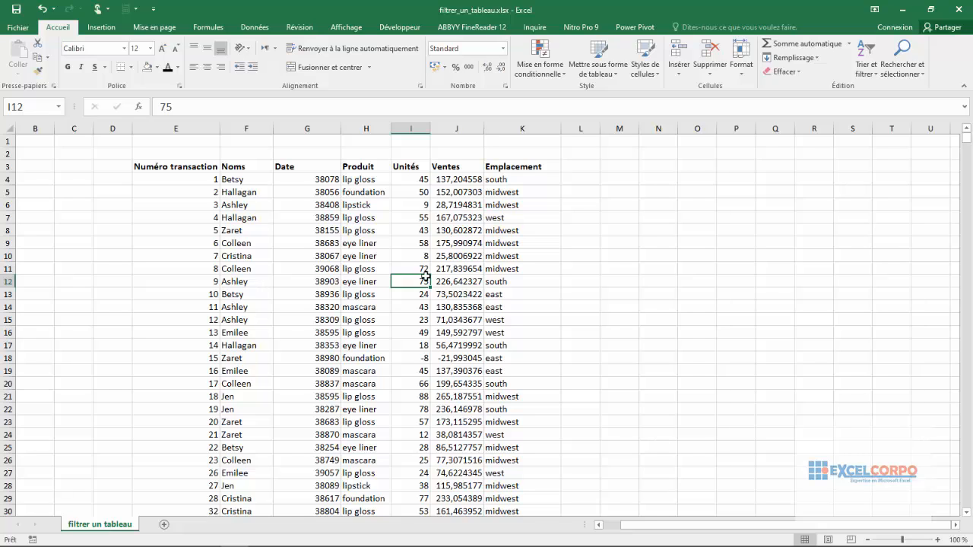
Step: Convert the transaction data range E3:K1894 into a table with headers
{"action": "left_click", "coordinate": [331, 244]}
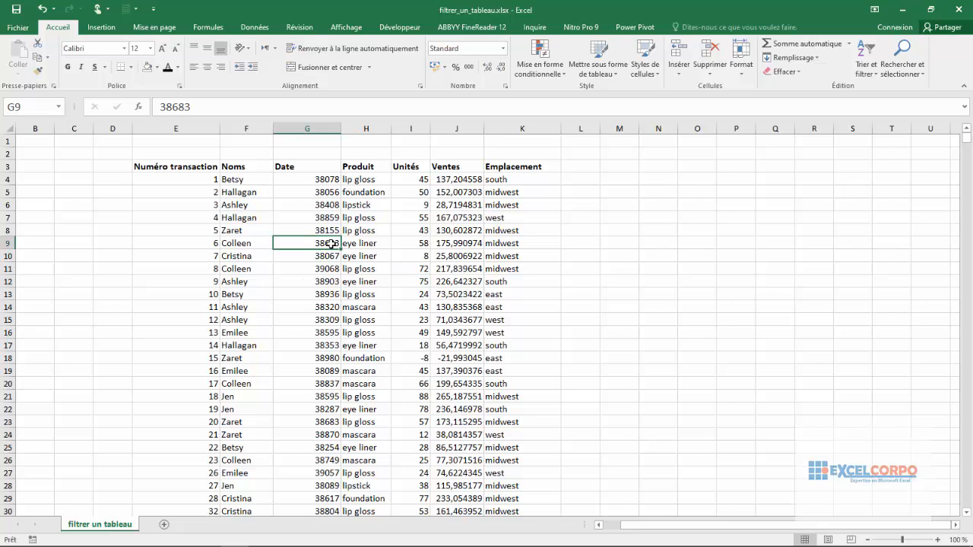
{"action": "left_click", "coordinate": [101, 31]}
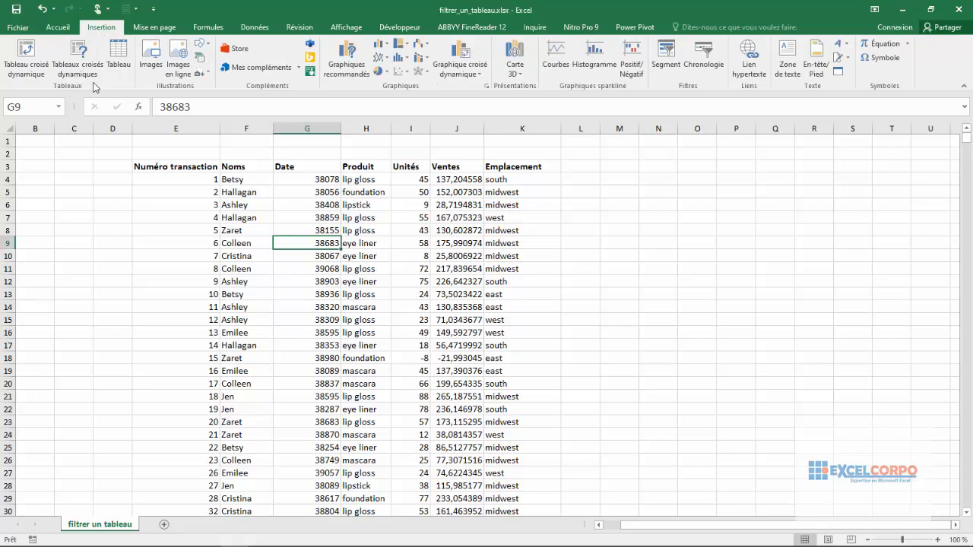
{"action": "left_click", "coordinate": [116, 67]}
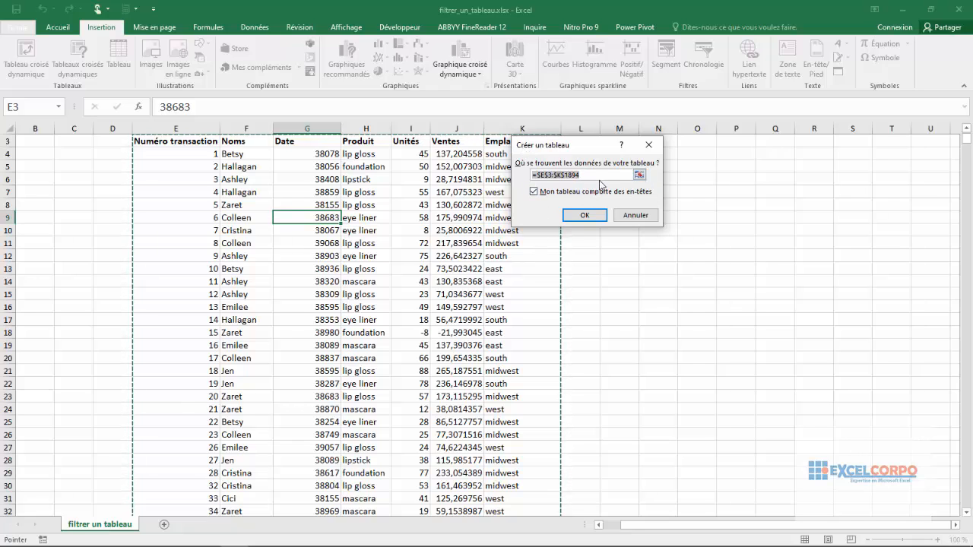
{"action": "left_click", "coordinate": [582, 217]}
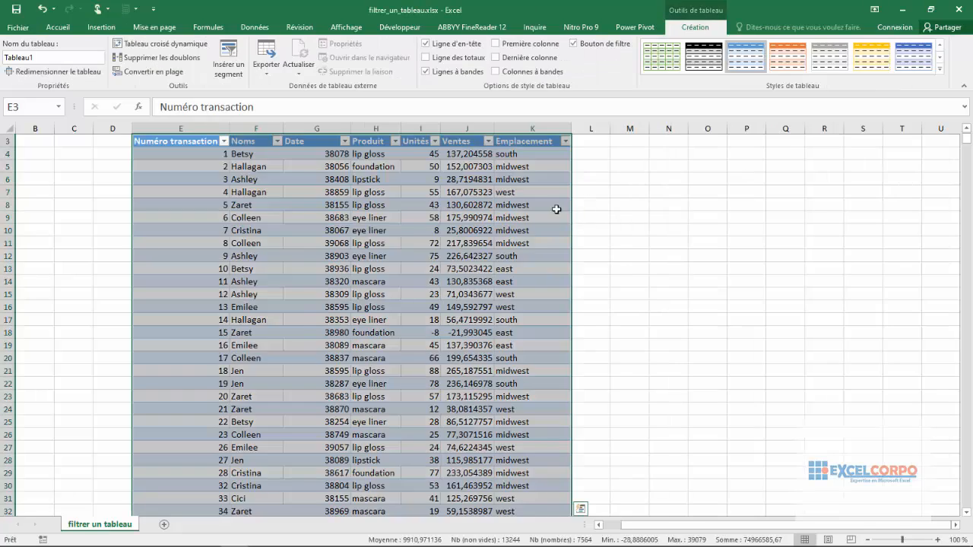
Step: Apply the yellow banded style with a solid header row to the transaction table
{"action": "left_click", "coordinate": [456, 192]}
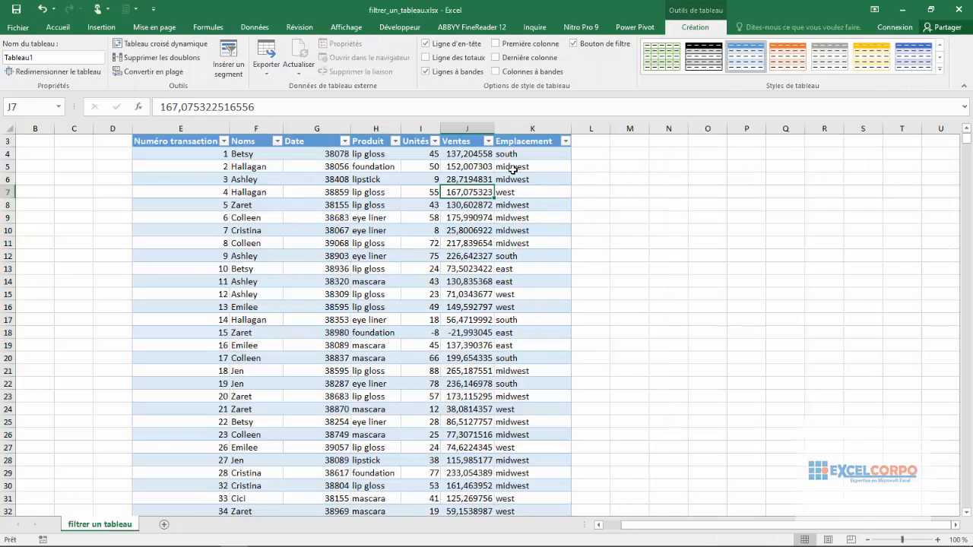
{"action": "left_click", "coordinate": [484, 152]}
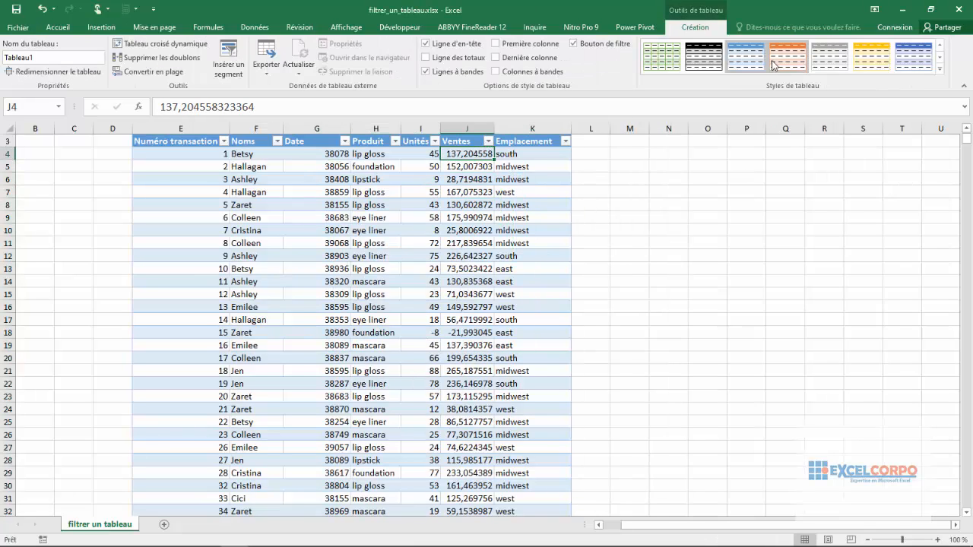
{"action": "left_click", "coordinate": [871, 58]}
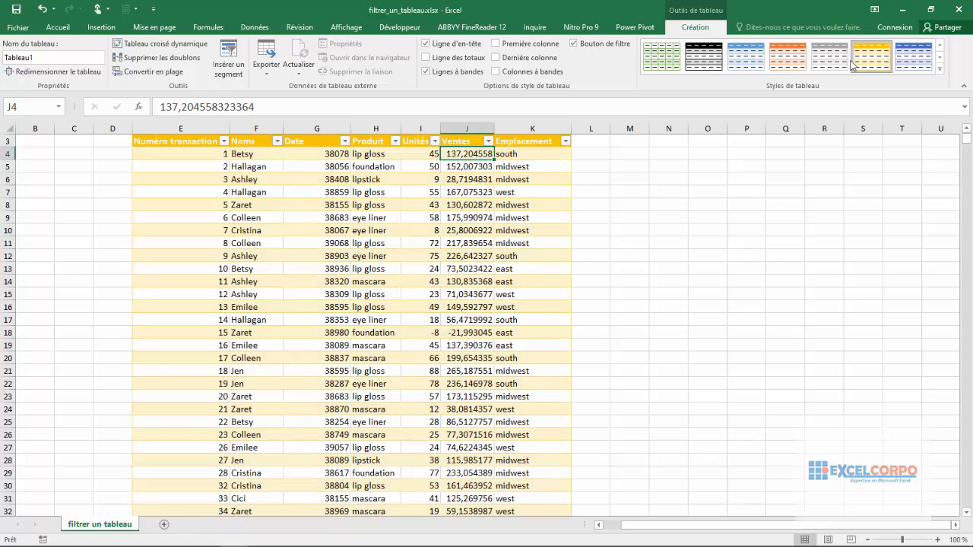
{"action": "left_click", "coordinate": [498, 227]}
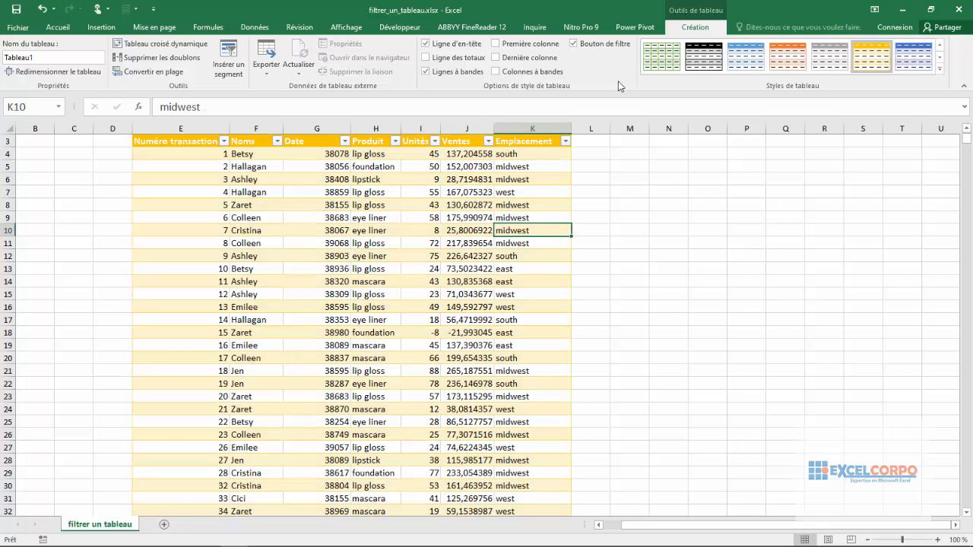
{"action": "left_click", "coordinate": [673, 191]}
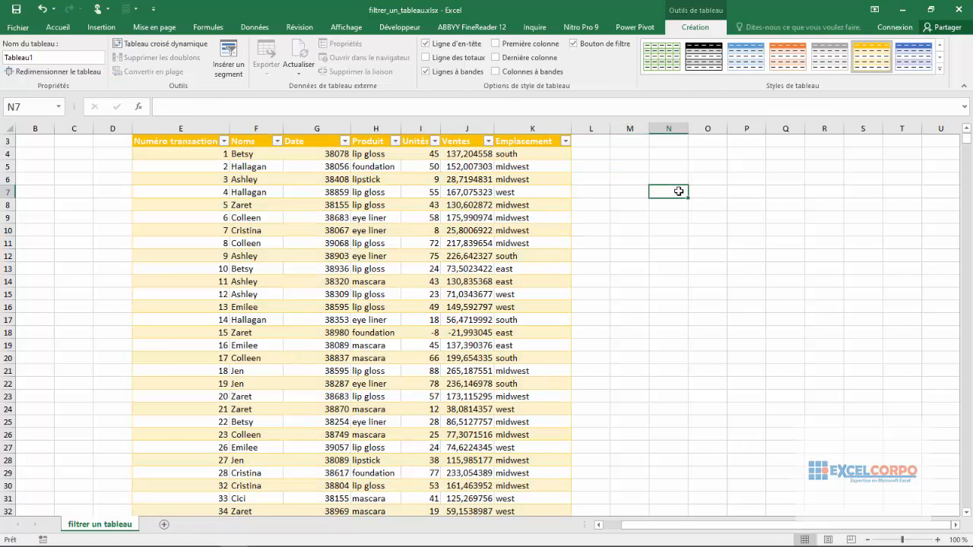
Step: Add a total row to the transaction table and select that row
{"action": "left_click", "coordinate": [513, 177]}
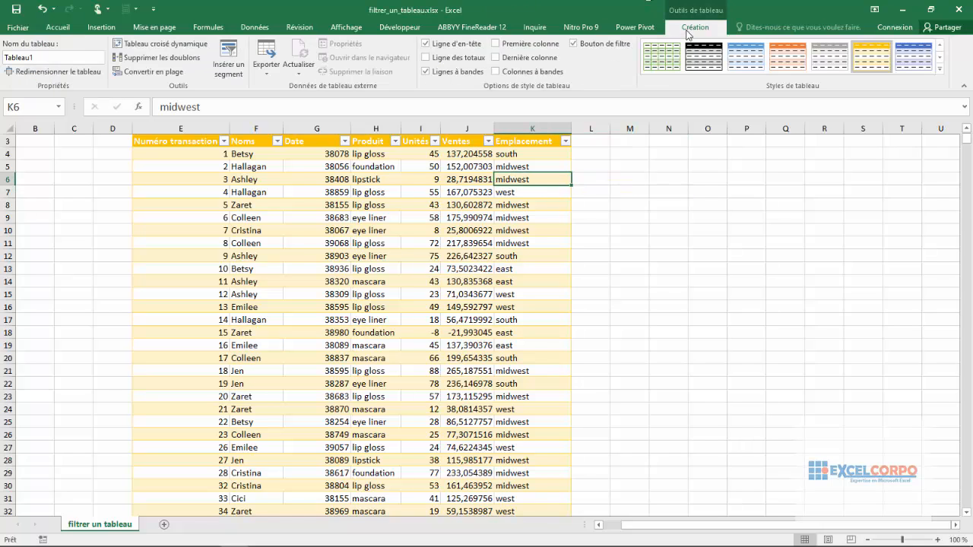
{"action": "left_click", "coordinate": [426, 57]}
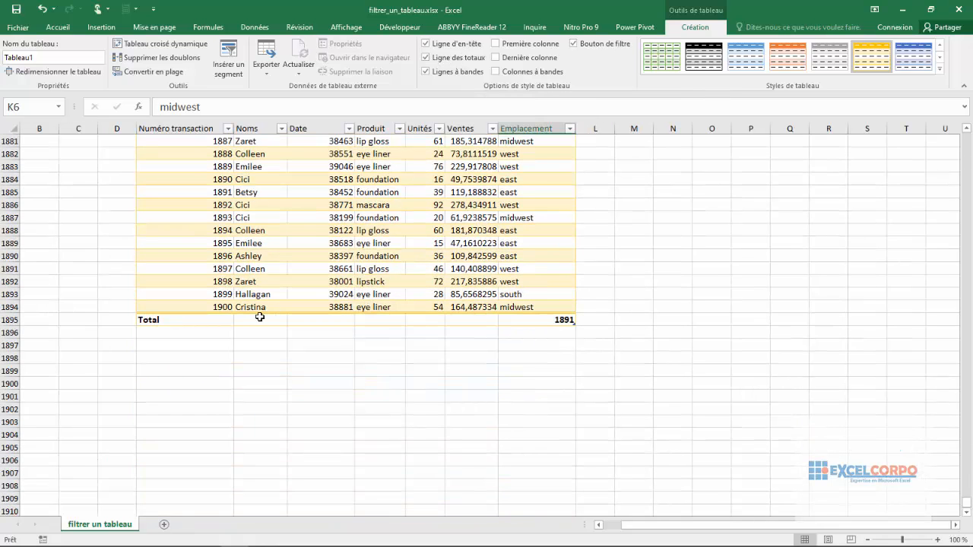
{"action": "left_click", "coordinate": [4, 320]}
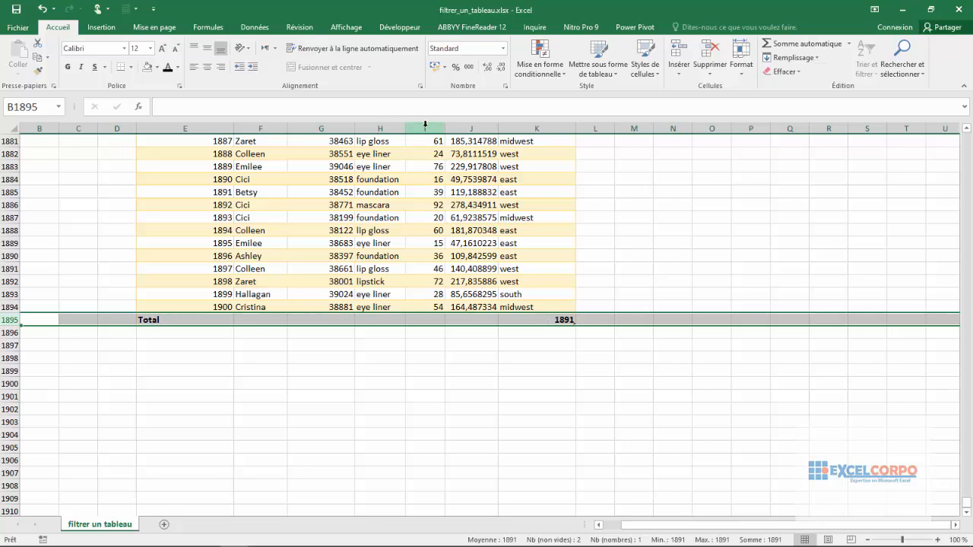
Step: Review the summary functions offered for the Unités total cell, including the additional functions in the Insert Function dialog
{"action": "left_click", "coordinate": [425, 124]}
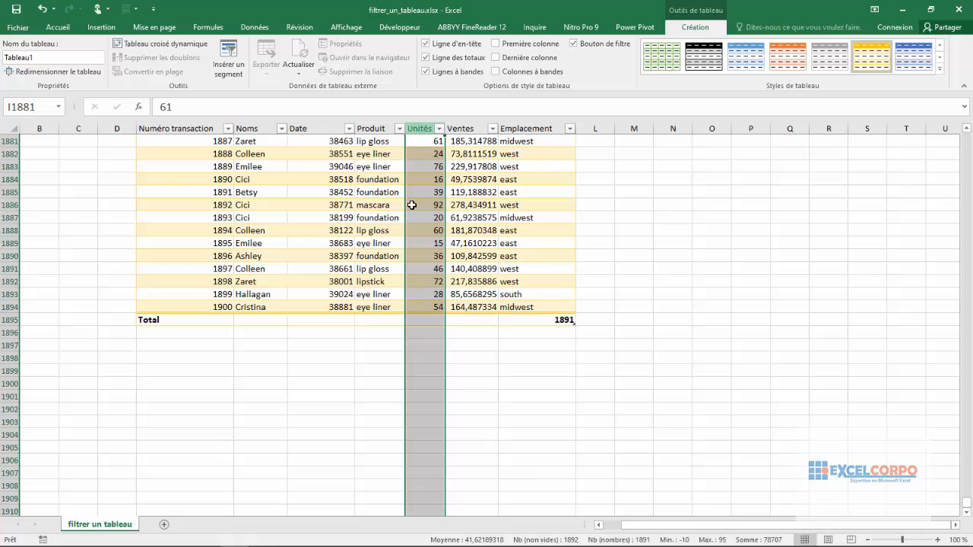
{"action": "left_click", "coordinate": [427, 319]}
{"action": "double_click", "coordinate": [427, 319]}
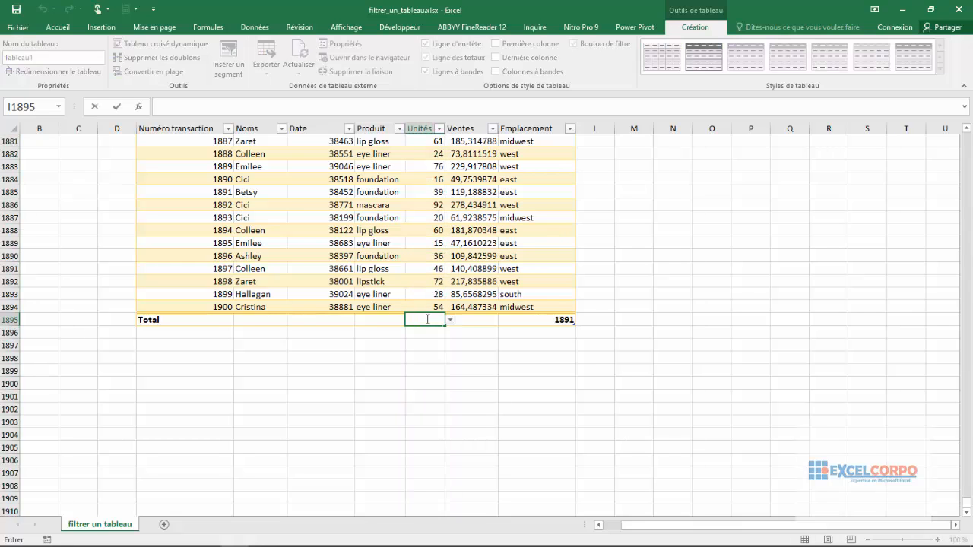
{"action": "left_click", "coordinate": [450, 320]}
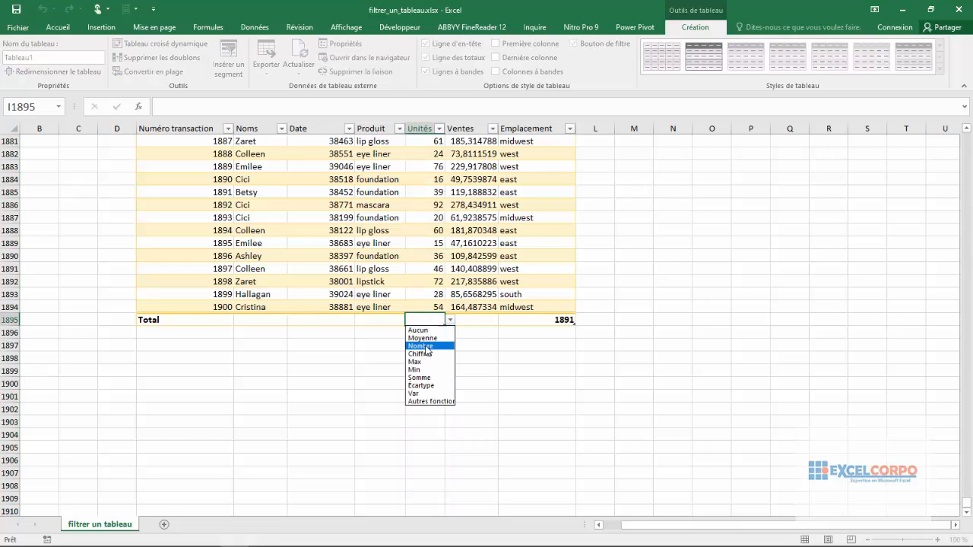
{"action": "key", "text": "Up"}
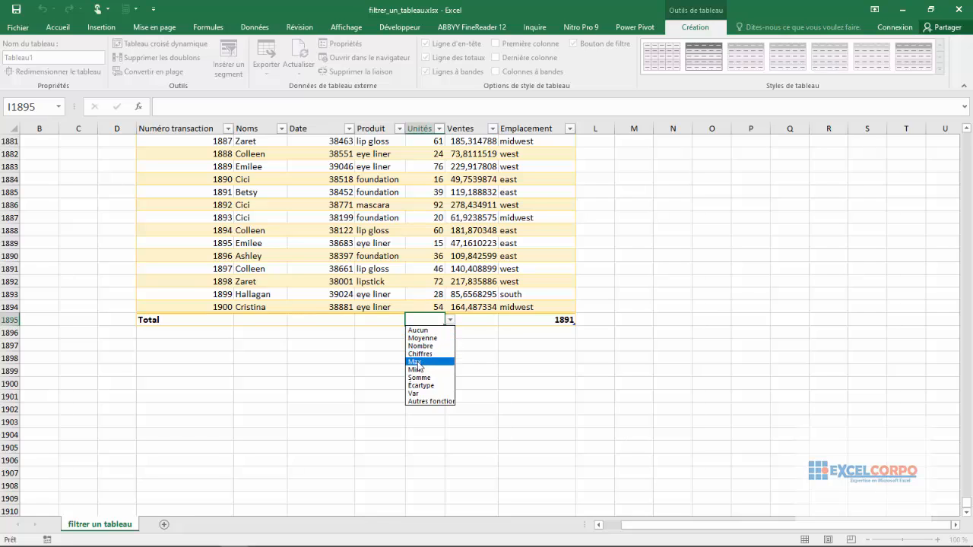
{"action": "left_click", "coordinate": [420, 401]}
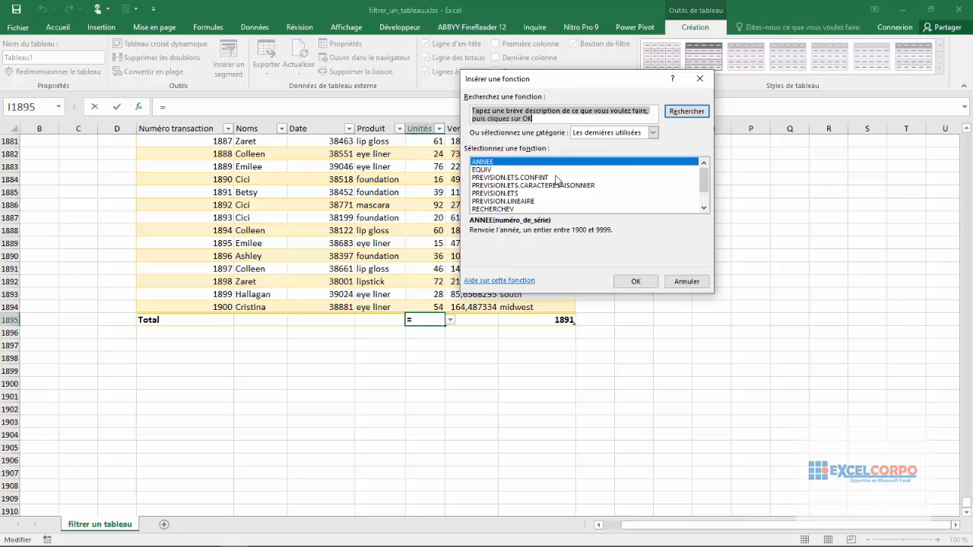
{"action": "left_click", "coordinate": [700, 78]}
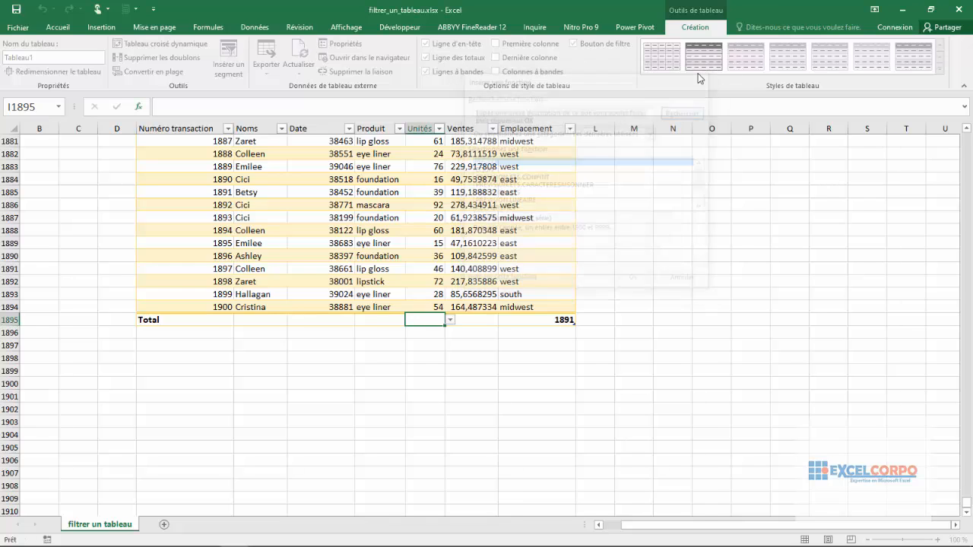
Step: Set the total row to use the Somme function for both the Unités and Ventes columns
{"action": "left_click", "coordinate": [450, 322]}
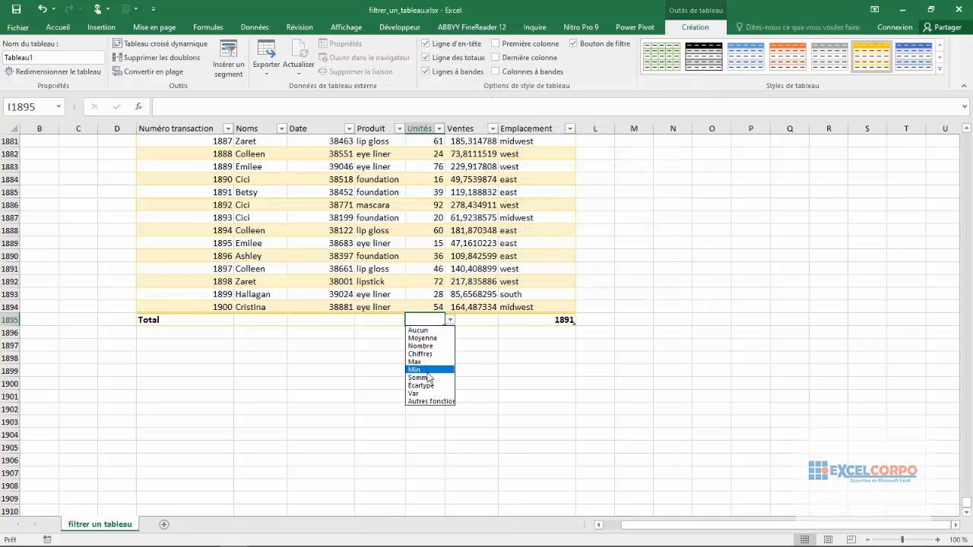
{"action": "left_click", "coordinate": [419, 378]}
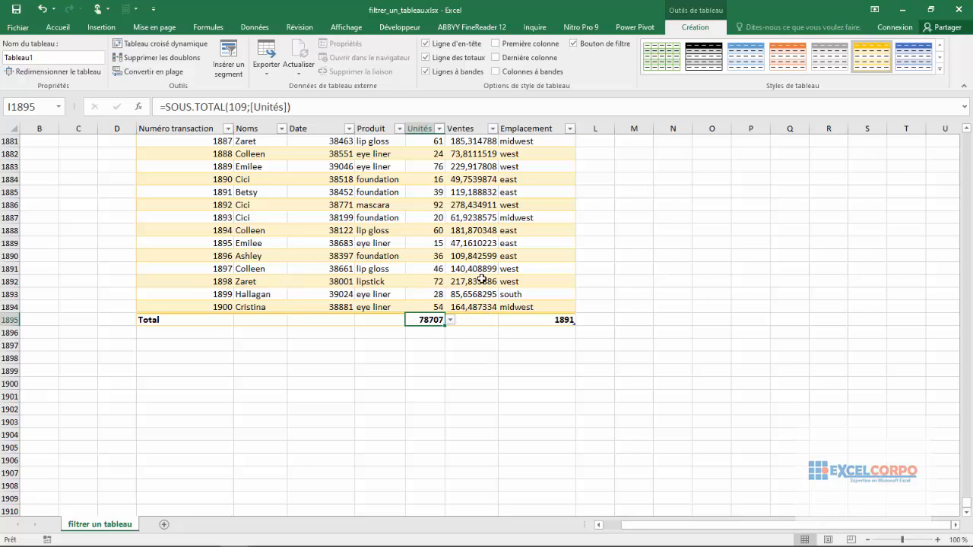
{"action": "left_click", "coordinate": [474, 319]}
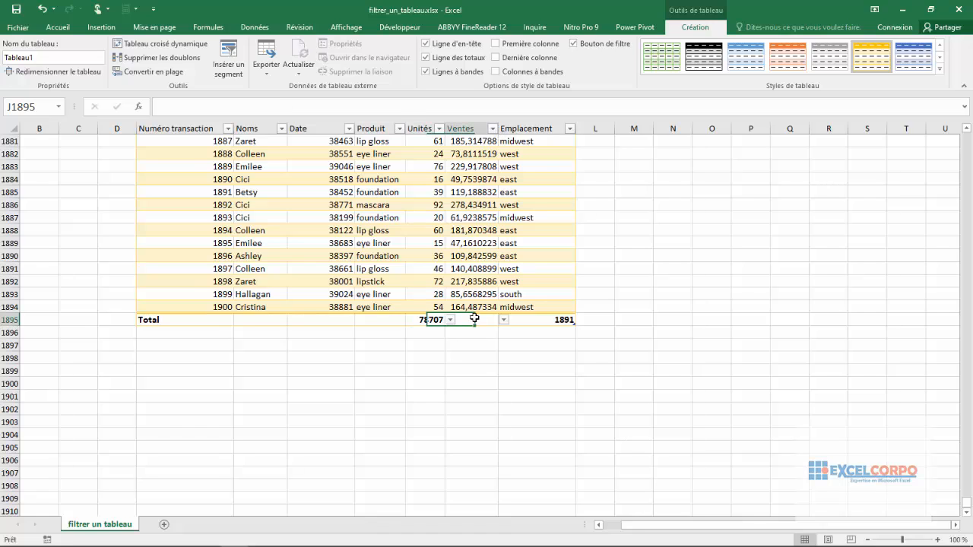
{"action": "left_click", "coordinate": [502, 320]}
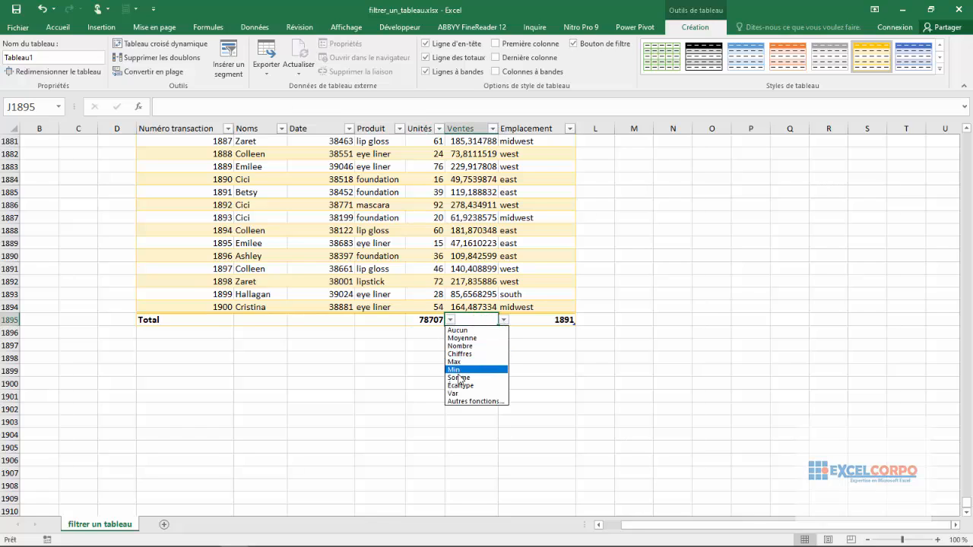
{"action": "left_click", "coordinate": [459, 378]}
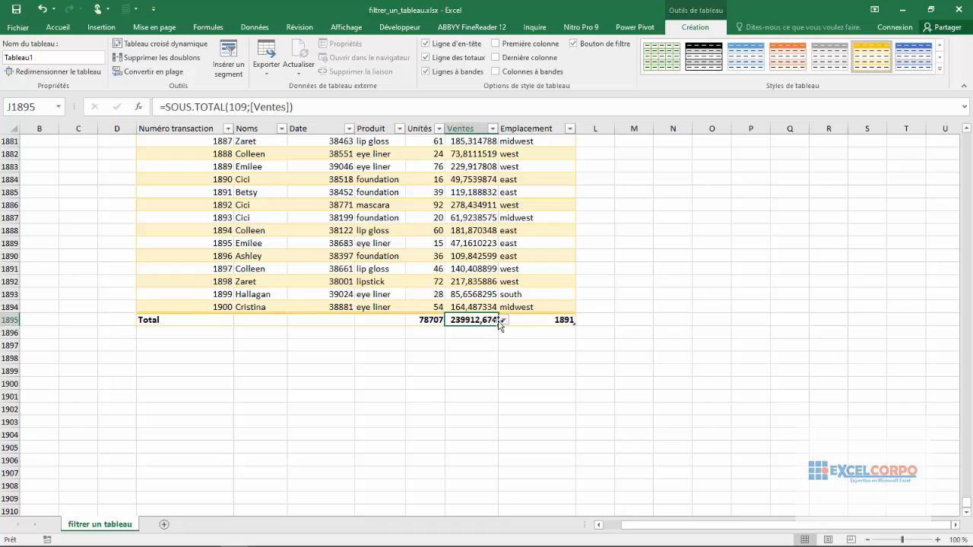
Step: Widen the Ventes column to fit its total and check the Unités and Ventes total cells
{"action": "left_click_drag", "start_coordinate": [496, 128], "coordinate": [520, 128]}
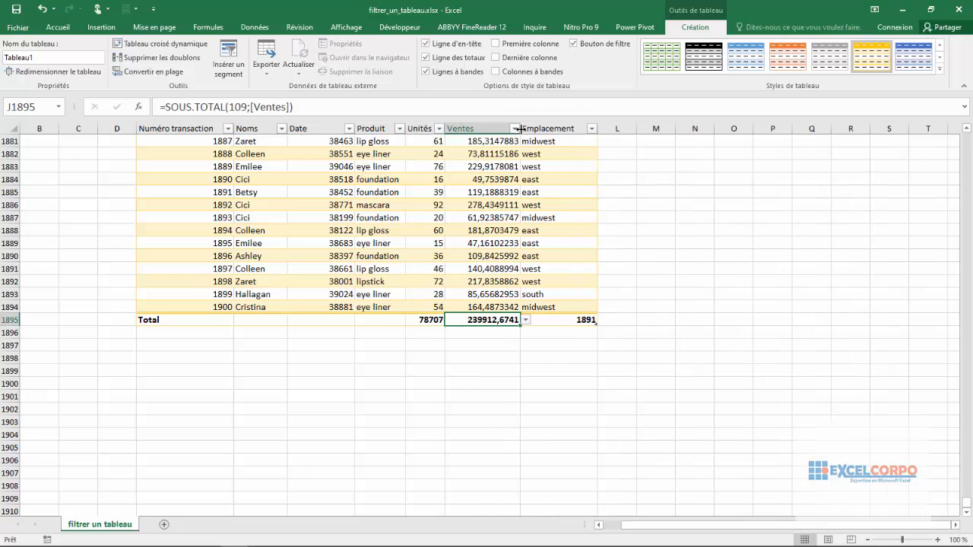
{"action": "left_click", "coordinate": [435, 320]}
{"action": "left_click", "coordinate": [502, 318]}
{"action": "left_click", "coordinate": [673, 206]}
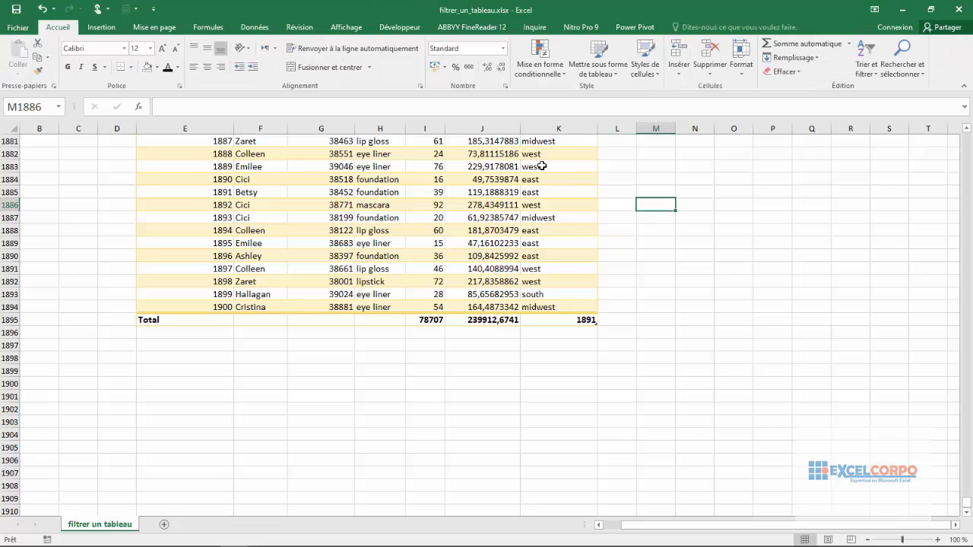
Step: Toggle the table's header filter buttons off and back on
{"action": "left_click", "coordinate": [555, 166]}
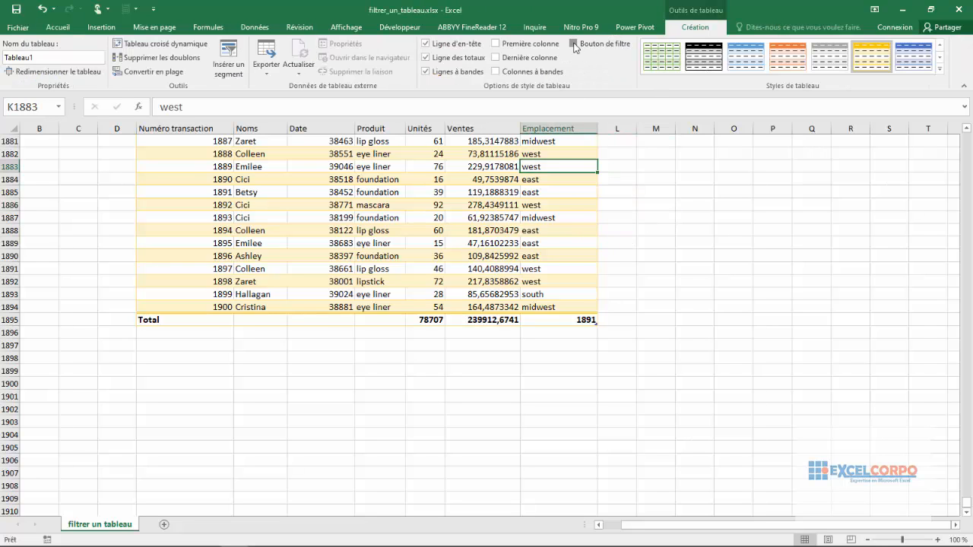
{"action": "left_click", "coordinate": [574, 44]}
{"action": "left_click", "coordinate": [554, 206]}
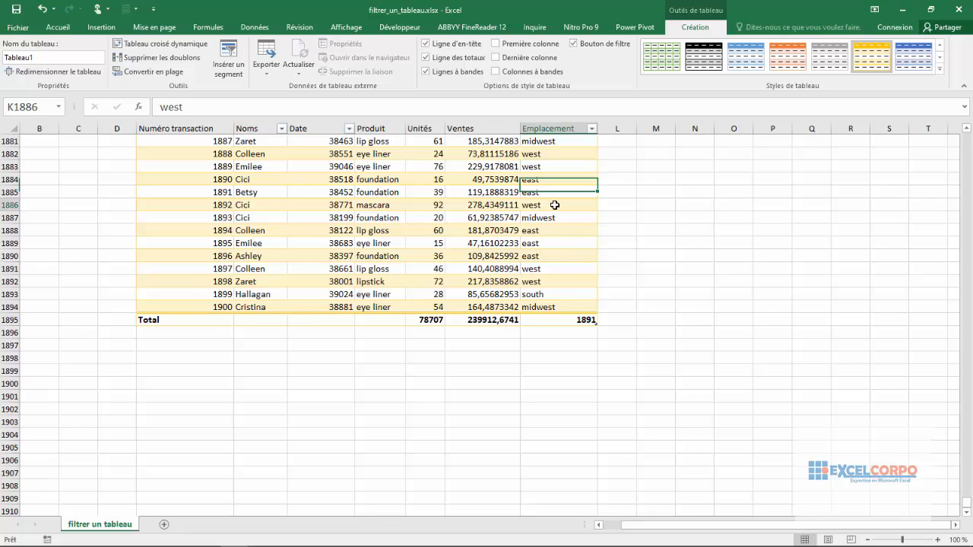
{"action": "left_click", "coordinate": [481, 181]}
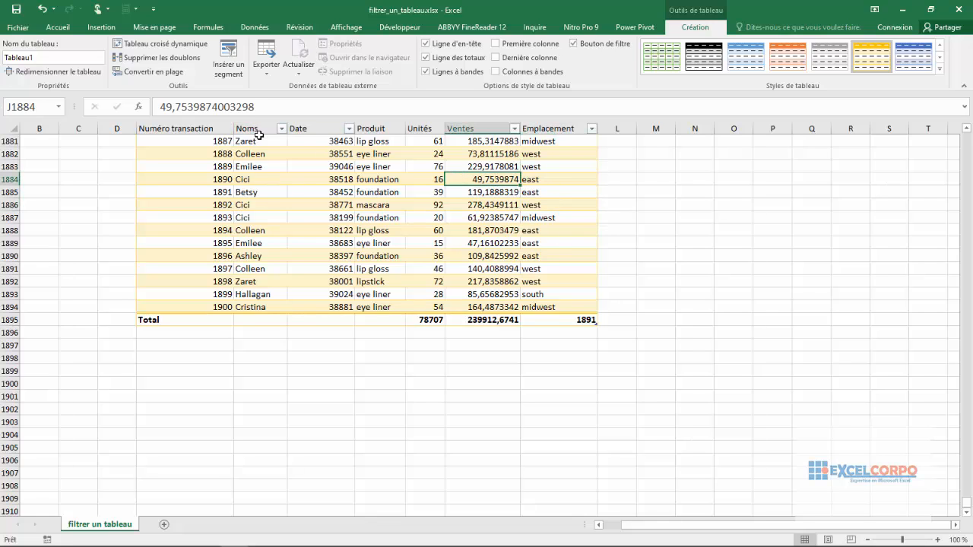
Step: Filter the Noms column to only the first and seventh listed names and review the filtered rows
{"action": "left_click", "coordinate": [281, 130]}
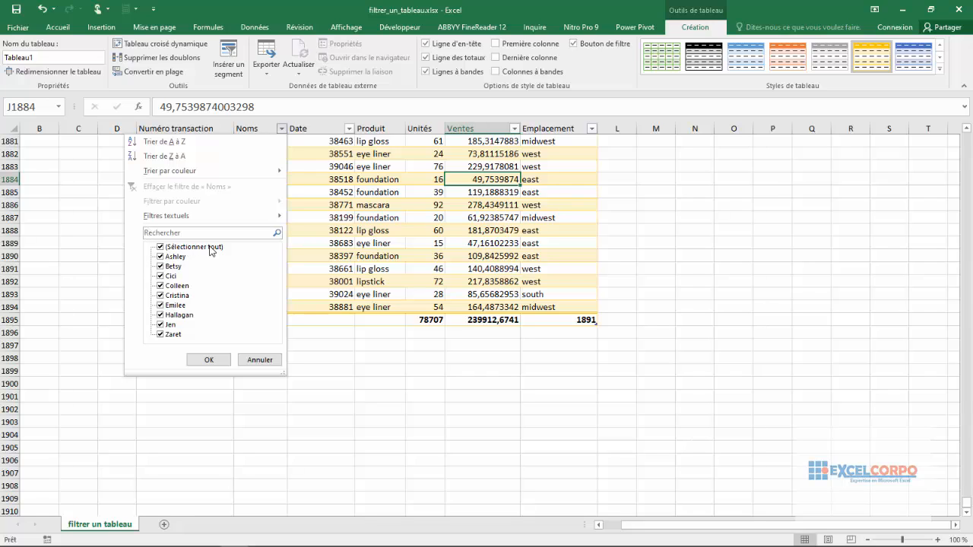
{"action": "left_click", "coordinate": [161, 247]}
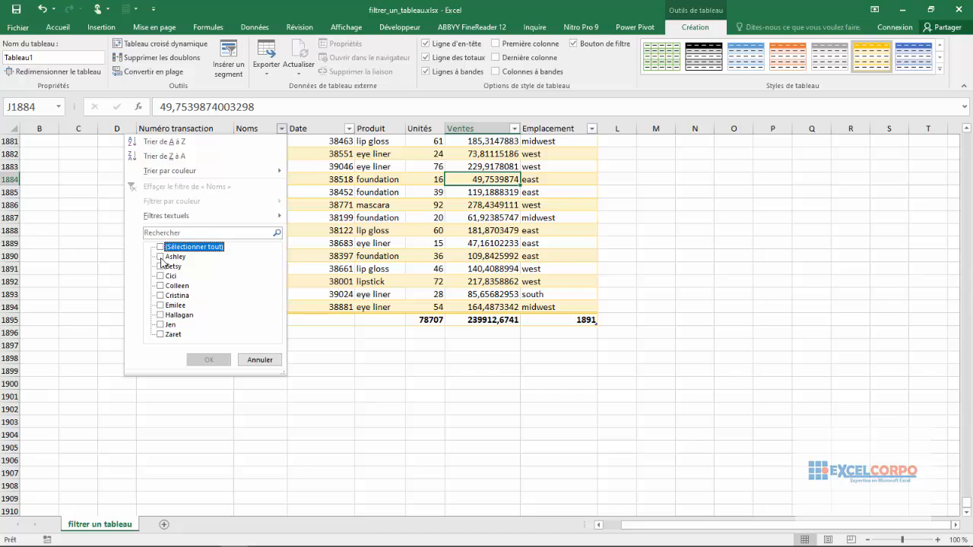
{"action": "left_click", "coordinate": [160, 257]}
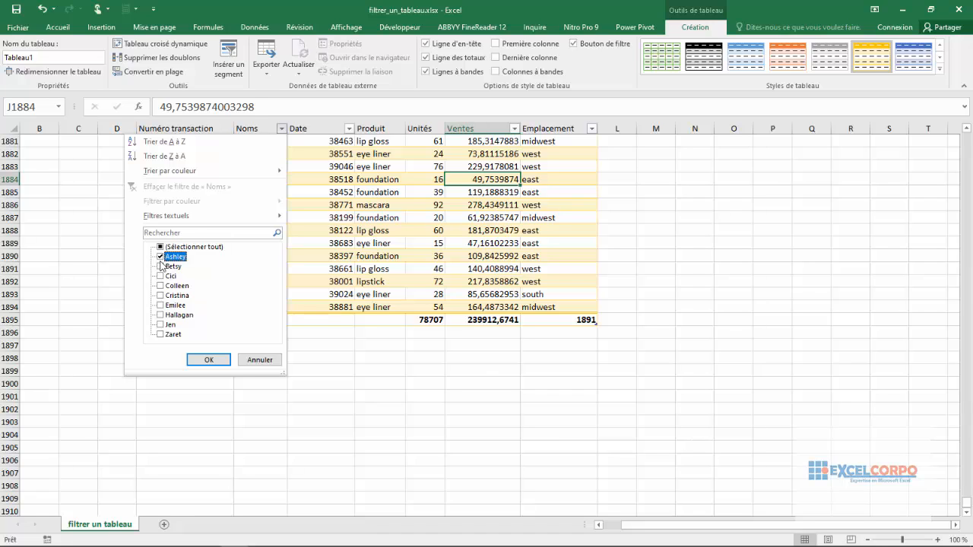
{"action": "left_click", "coordinate": [160, 314]}
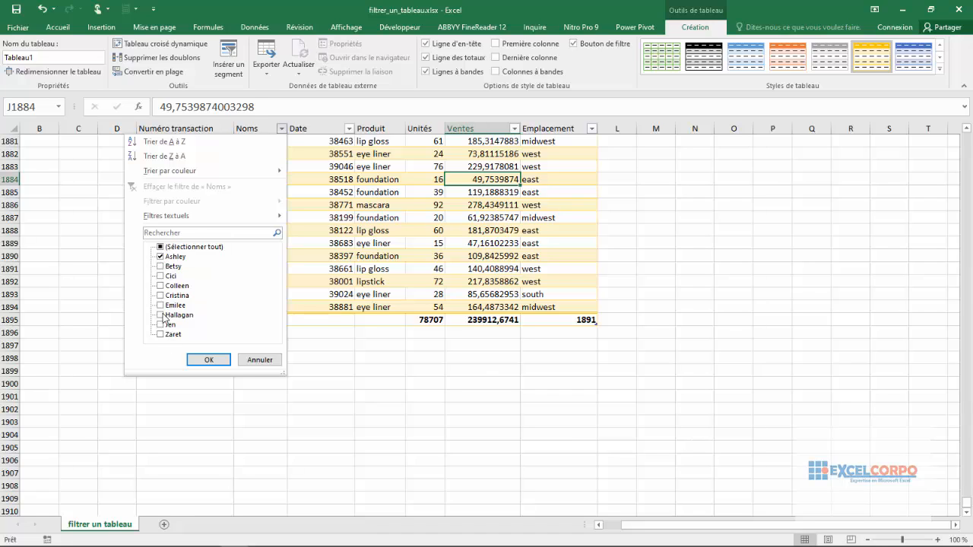
{"action": "left_click", "coordinate": [206, 361]}
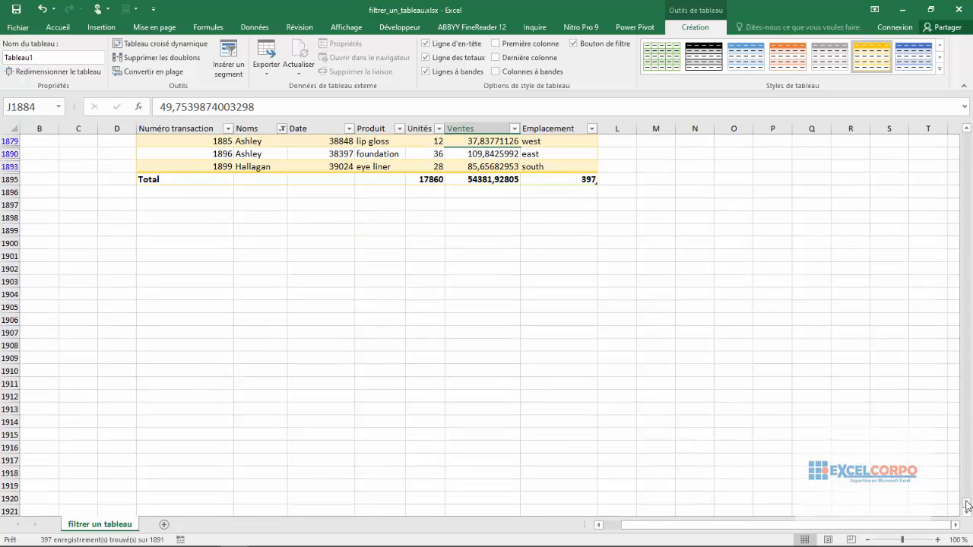
{"action": "scroll", "coordinate": [967, 505], "scroll_direction": "up", "scroll_amount": 20}
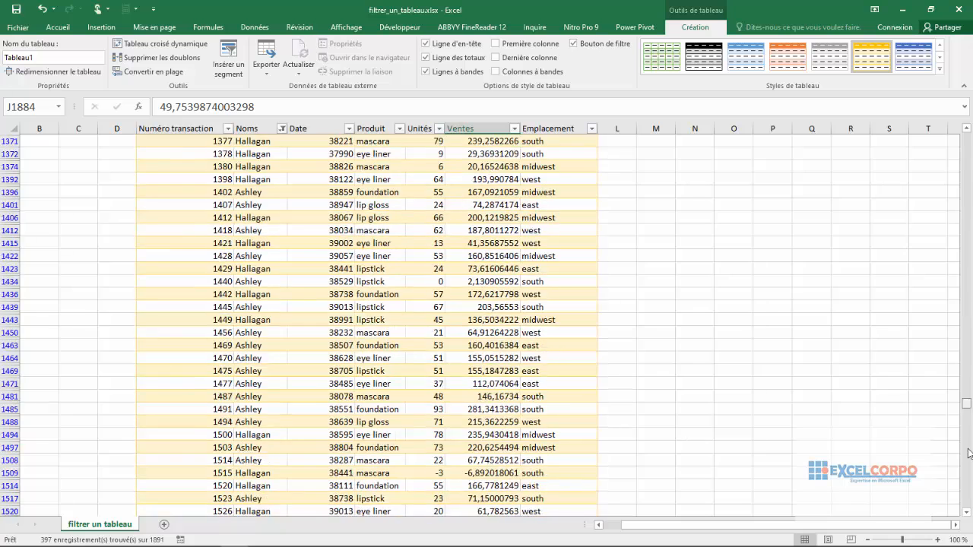
{"action": "scroll", "coordinate": [969, 453], "scroll_direction": "down", "scroll_amount": 20}
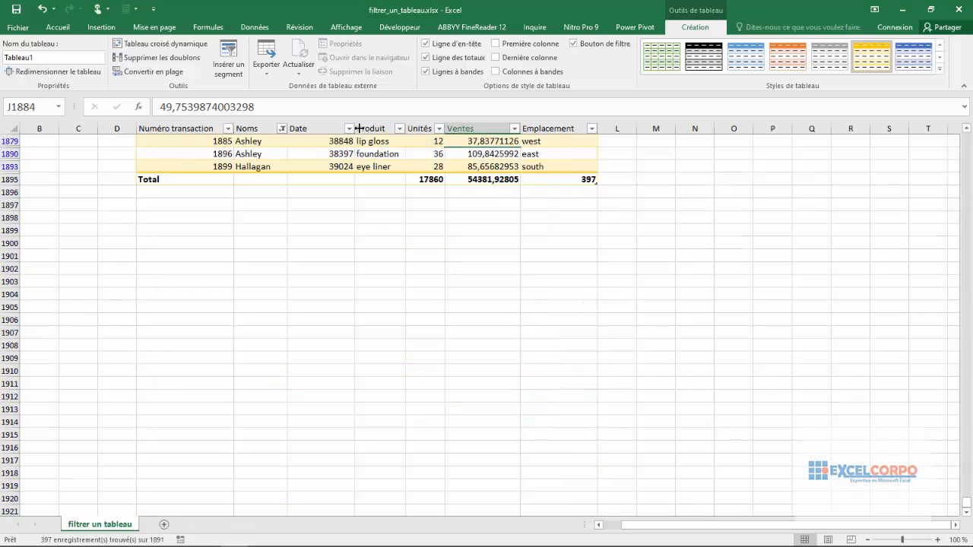
Step: Filter the Produit column to show only lipstick and review the remaining rows
{"action": "left_click", "coordinate": [399, 129]}
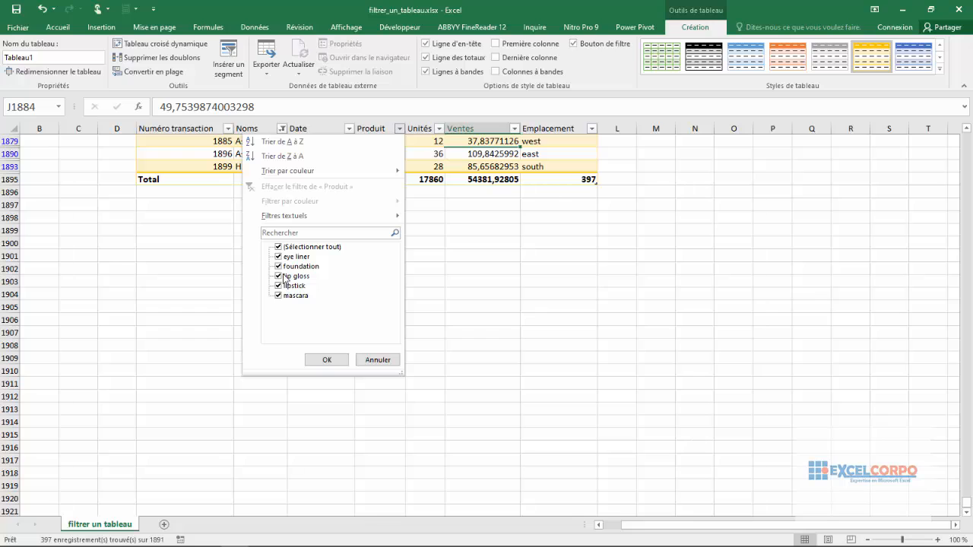
{"action": "left_click", "coordinate": [278, 247]}
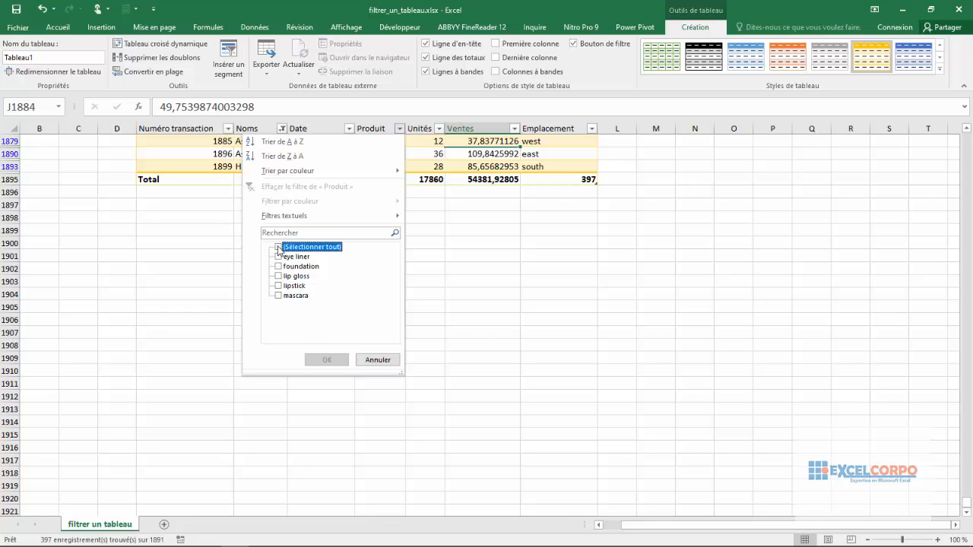
{"action": "left_click", "coordinate": [279, 285]}
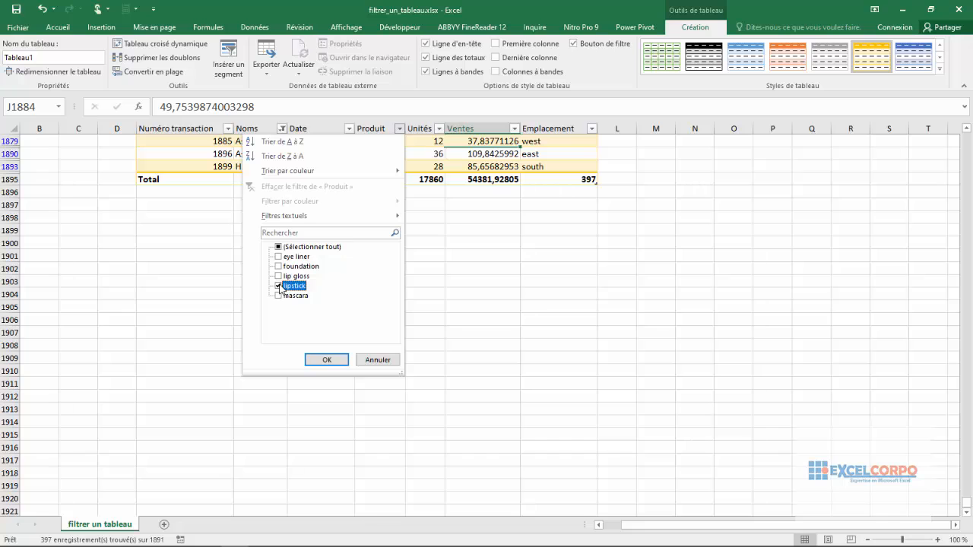
{"action": "left_click", "coordinate": [326, 360]}
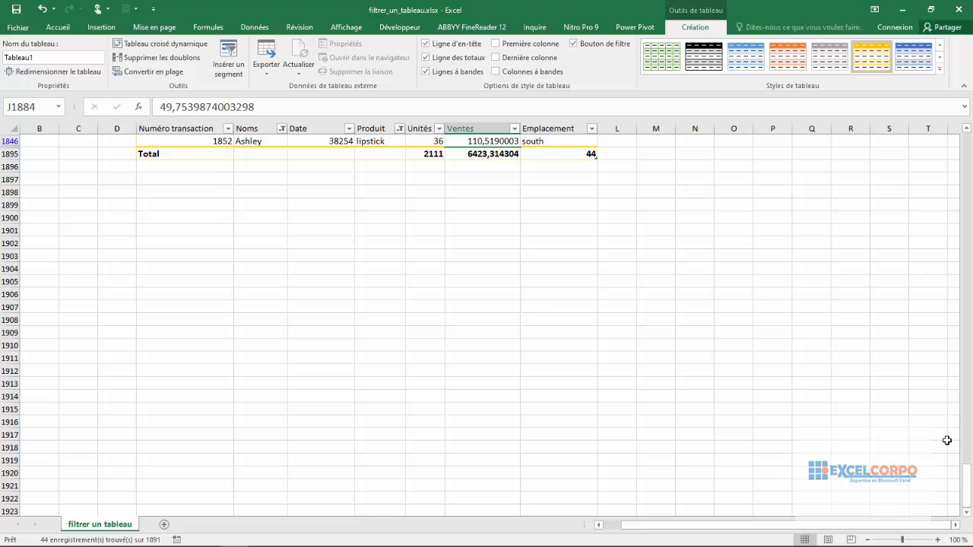
{"action": "left_click_drag", "start_coordinate": [966, 474], "coordinate": [520, 143]}
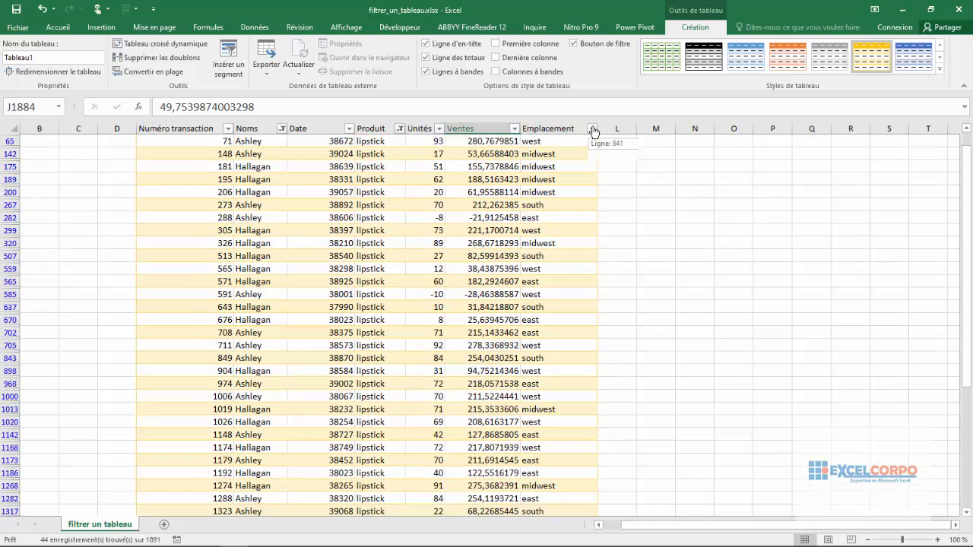
Step: Filter the Emplacement column to show only east
{"action": "left_click", "coordinate": [591, 128]}
{"action": "left_click", "coordinate": [471, 247]}
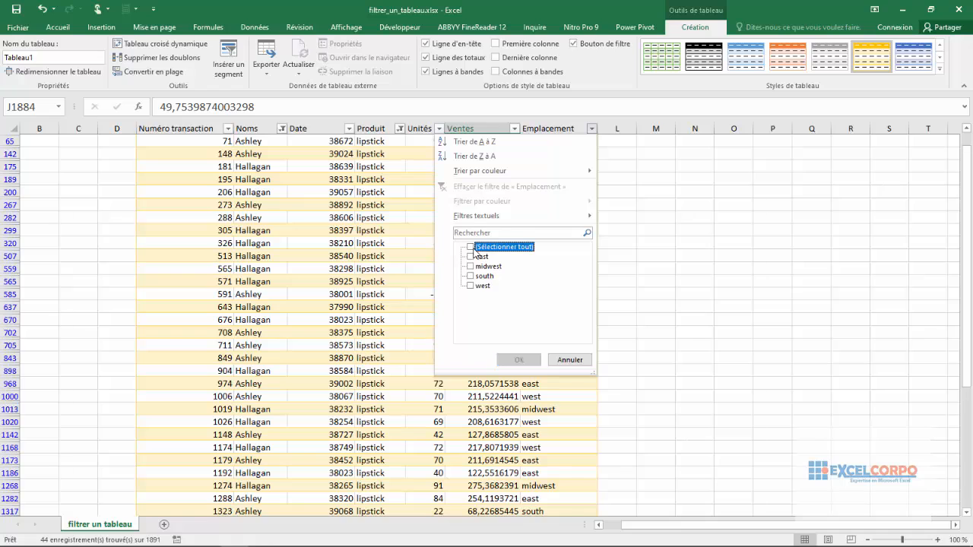
{"action": "left_click", "coordinate": [472, 258]}
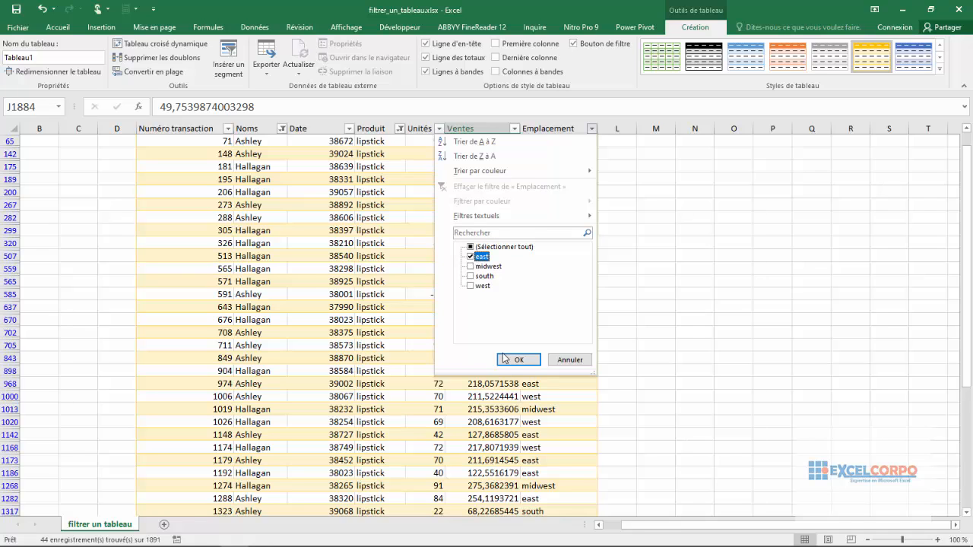
{"action": "left_click", "coordinate": [508, 361]}
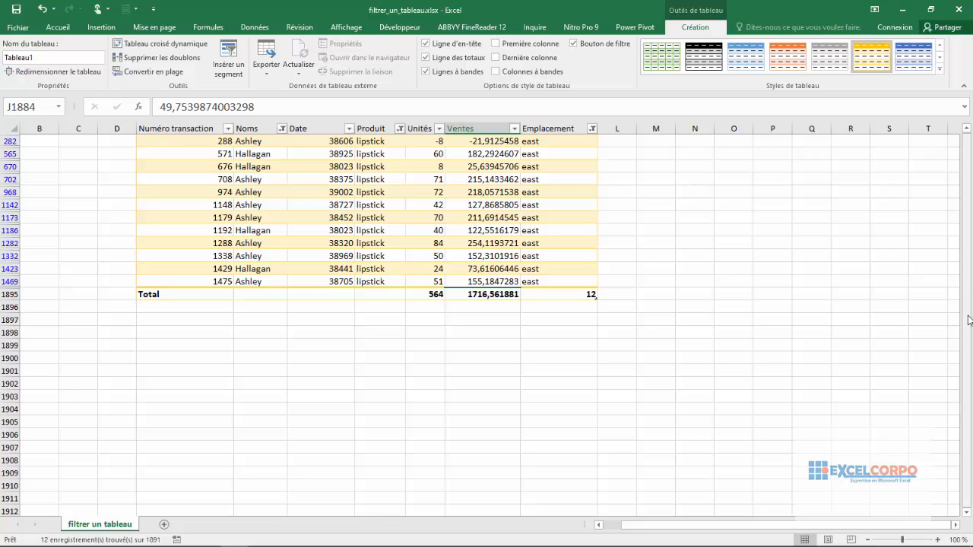
Step: Examine the filtered table's total row, checking the Emplacement and Unités total formulas
{"action": "scroll", "coordinate": [969, 320], "scroll_direction": "up", "scroll_amount": 1}
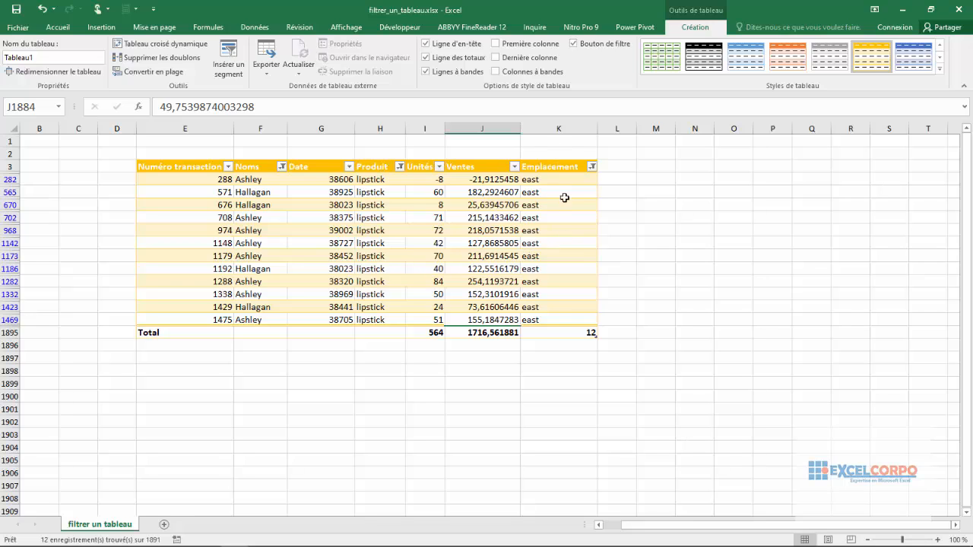
{"action": "left_click", "coordinate": [586, 332]}
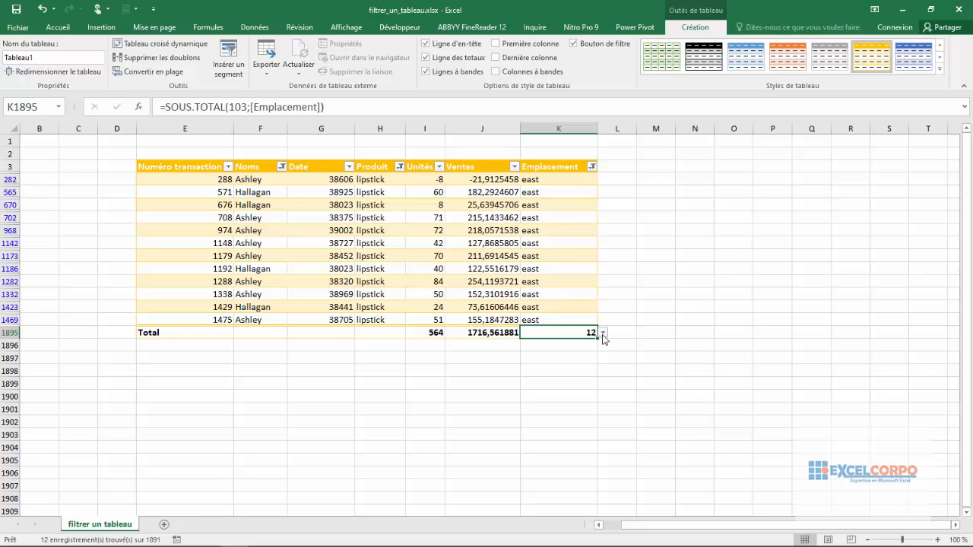
{"action": "left_click", "coordinate": [431, 332]}
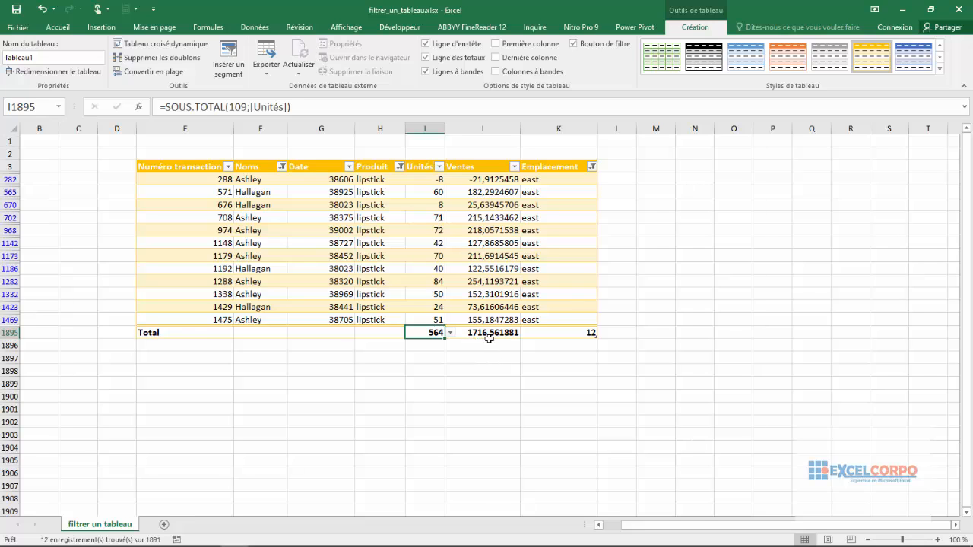
Step: Filter the Noms column to only the first listed name by excluding the seventh
{"action": "left_click", "coordinate": [282, 166]}
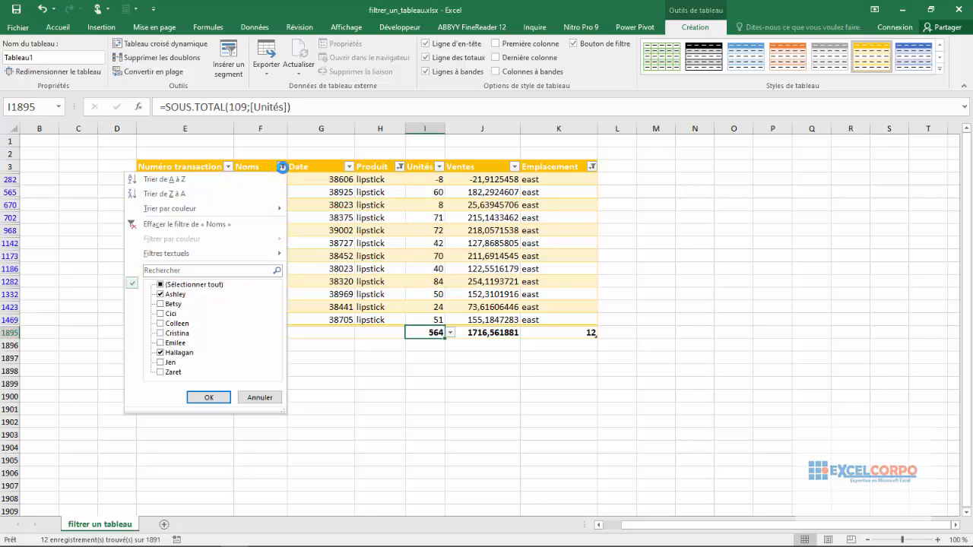
{"action": "left_click", "coordinate": [160, 353]}
{"action": "left_click", "coordinate": [199, 397]}
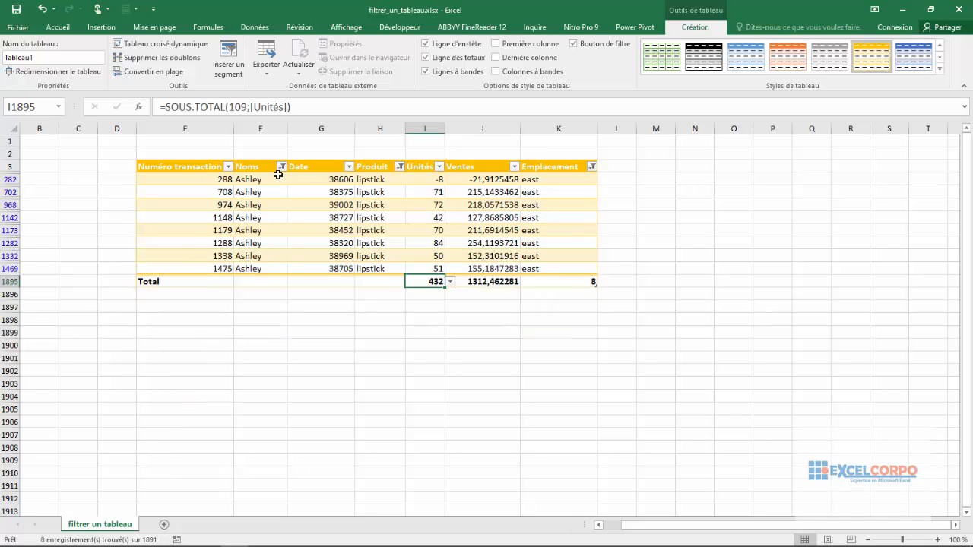
Step: Switch the Noms filter to show only the seventh listed name instead of the first
{"action": "left_click", "coordinate": [282, 166]}
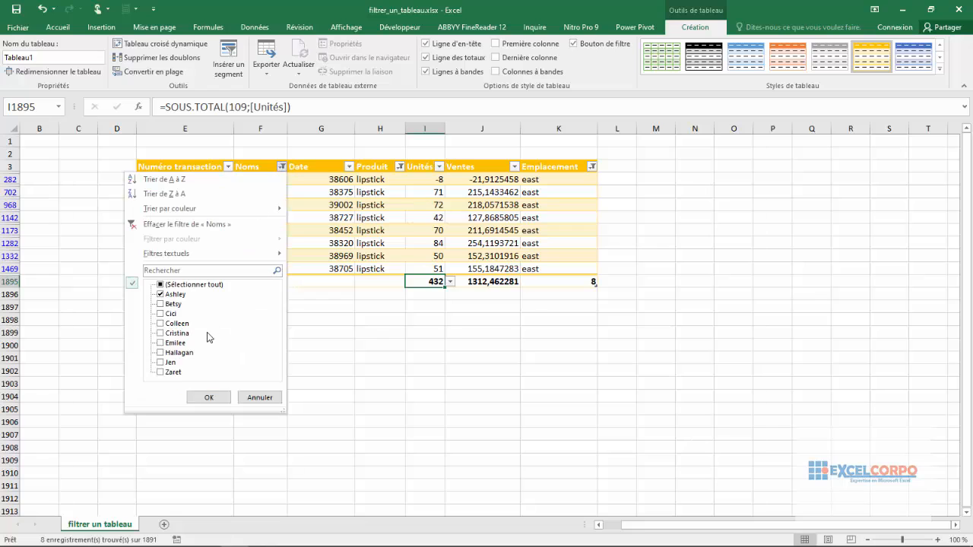
{"action": "left_click", "coordinate": [160, 353]}
{"action": "left_click", "coordinate": [161, 294]}
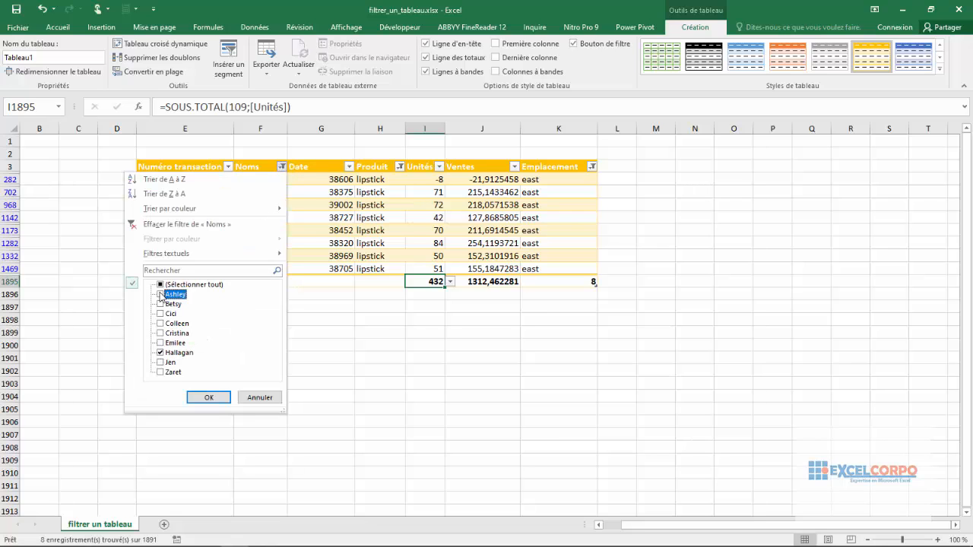
{"action": "left_click", "coordinate": [224, 396]}
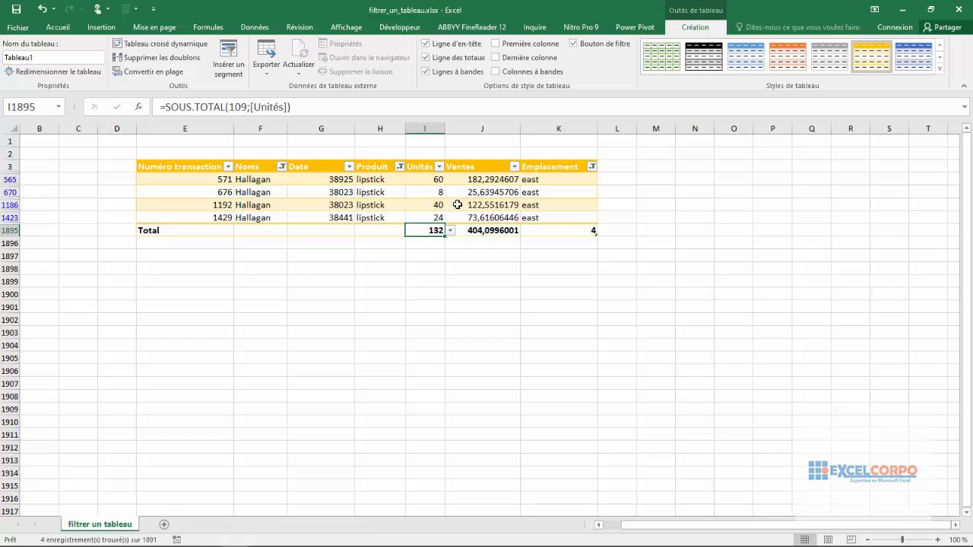
Step: Add the first listed name back to the Noms filter alongside the seventh
{"action": "left_click", "coordinate": [282, 166]}
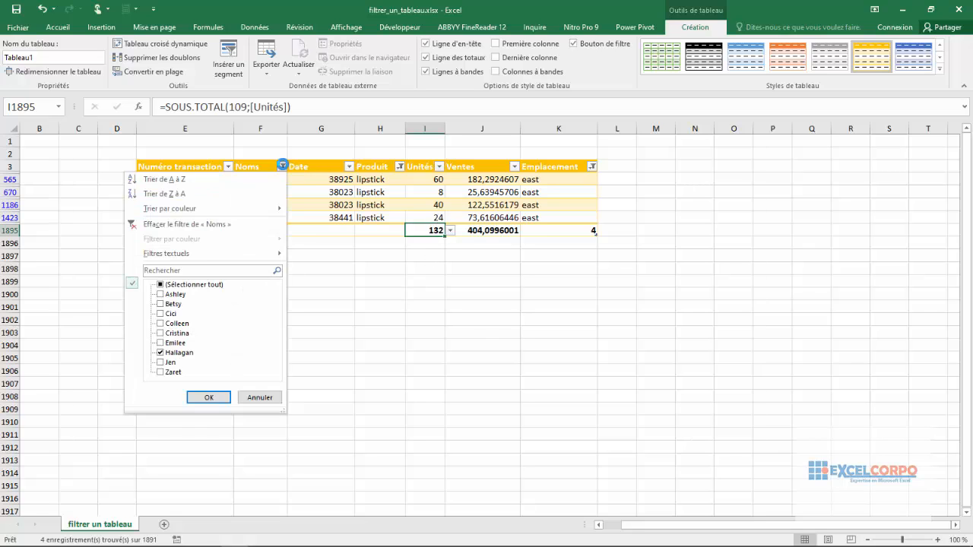
{"action": "left_click", "coordinate": [161, 295]}
{"action": "left_click", "coordinate": [202, 397]}
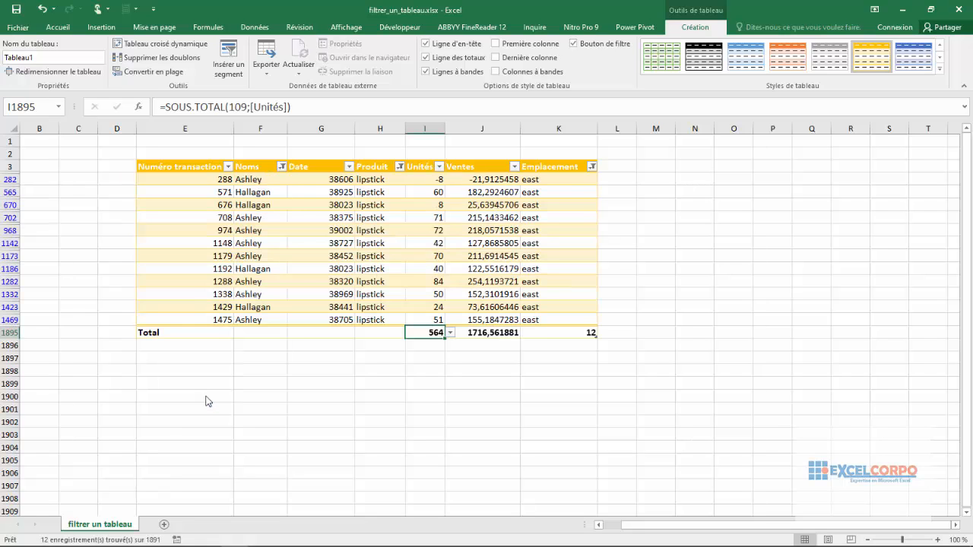